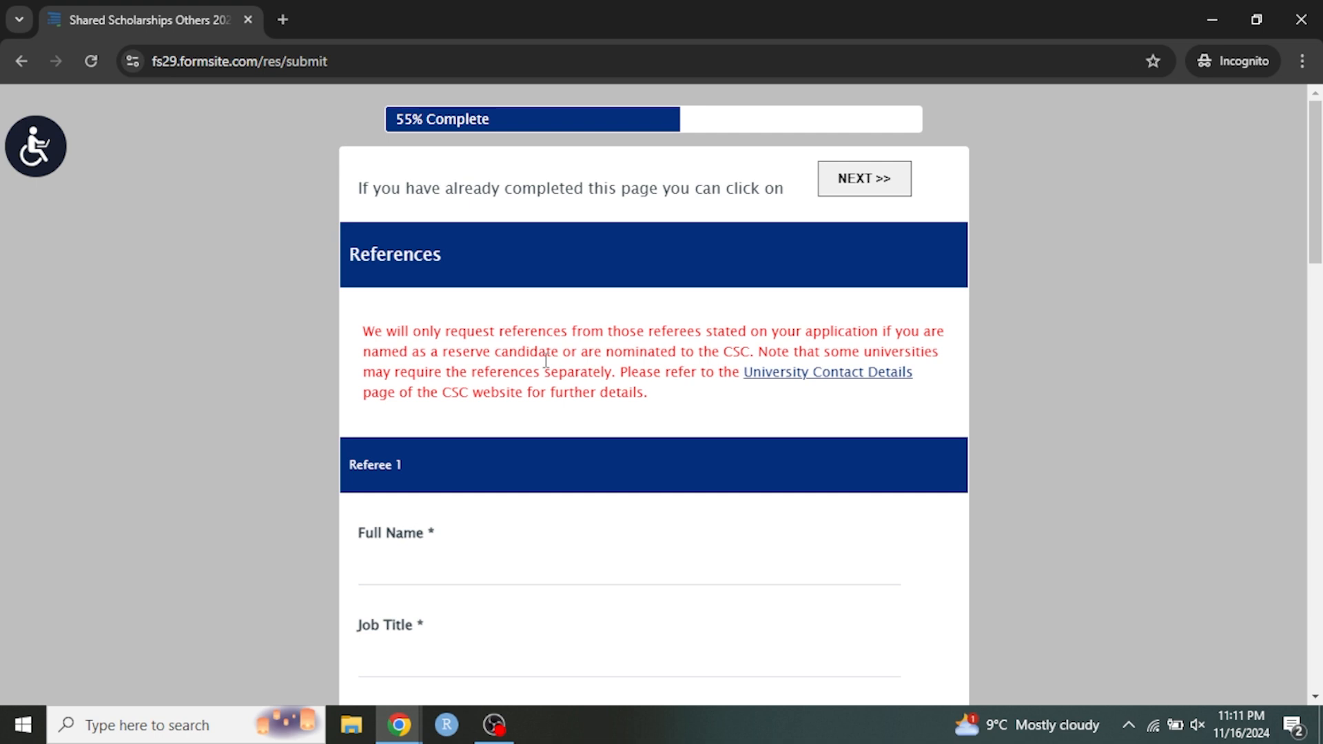
Enter Referee 1's full name and set the job title to "E".
scroll(543, 407, "down", 1)
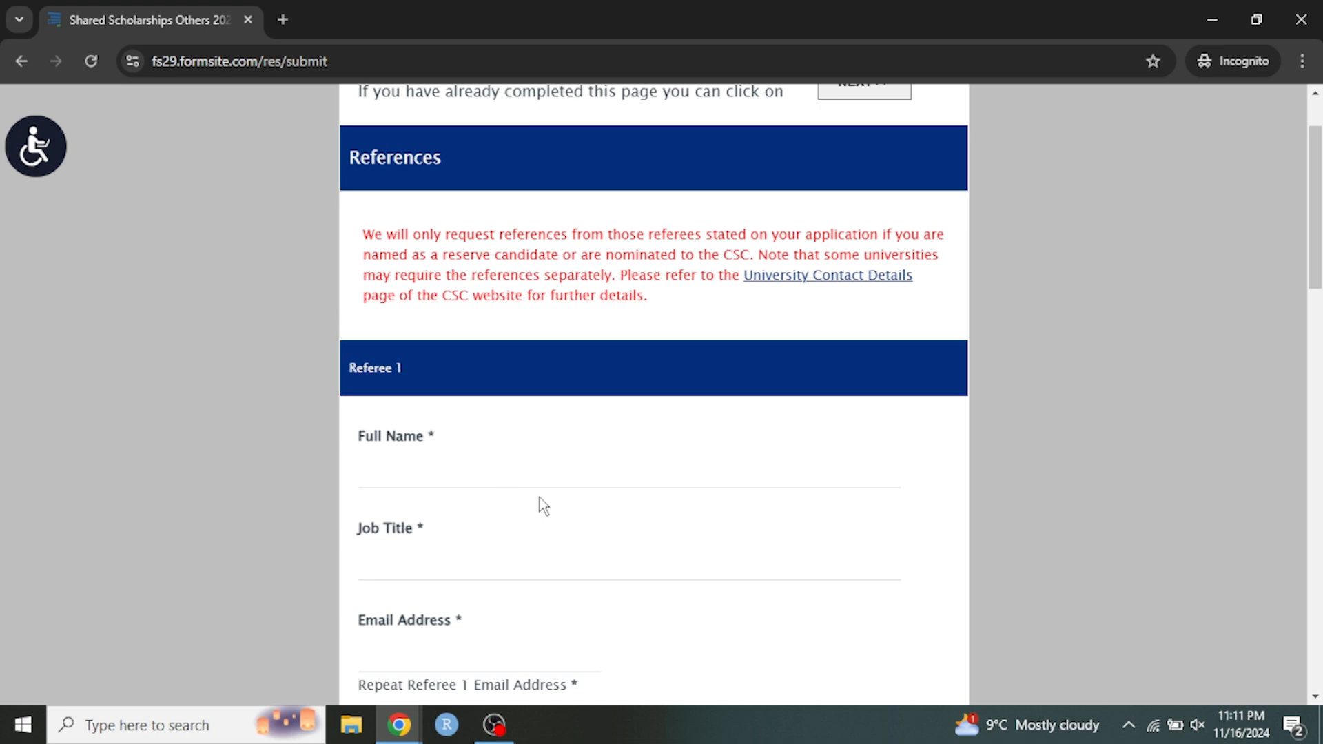
scroll(540, 507, "down", 3)
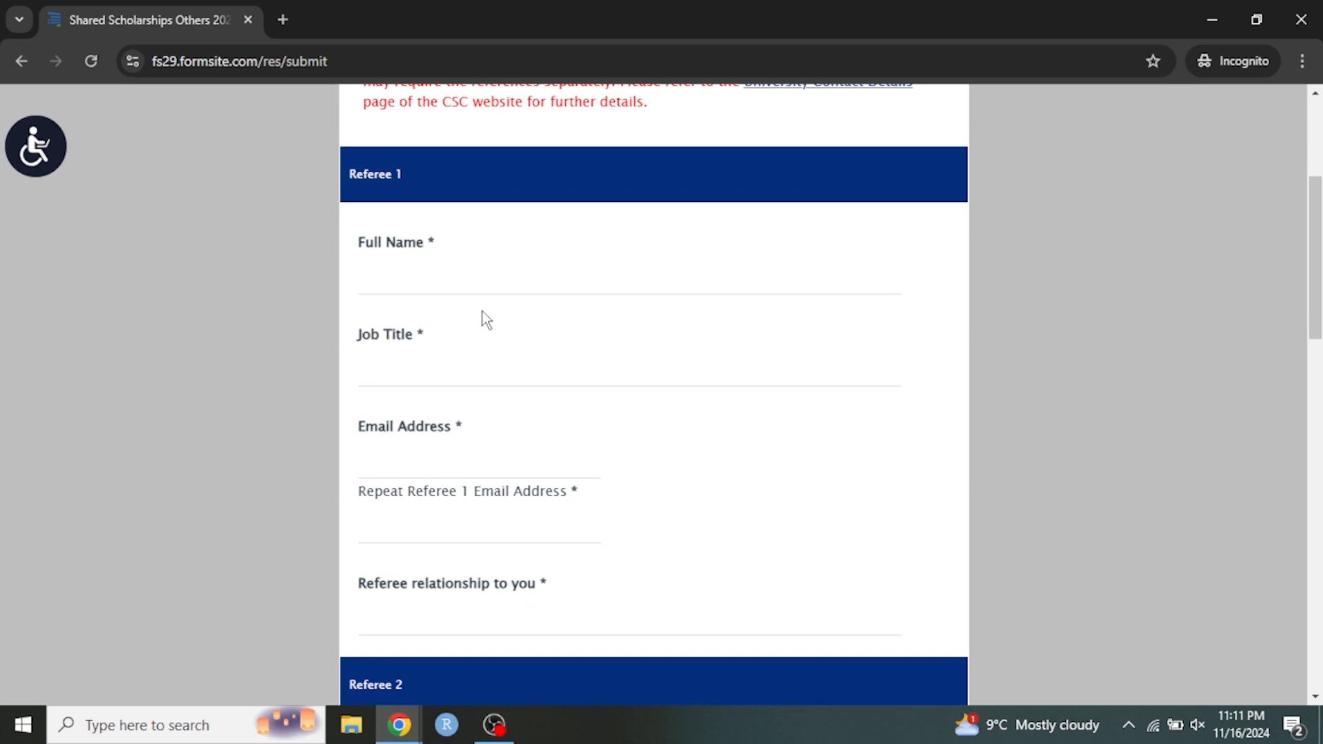
left_click(441, 281)
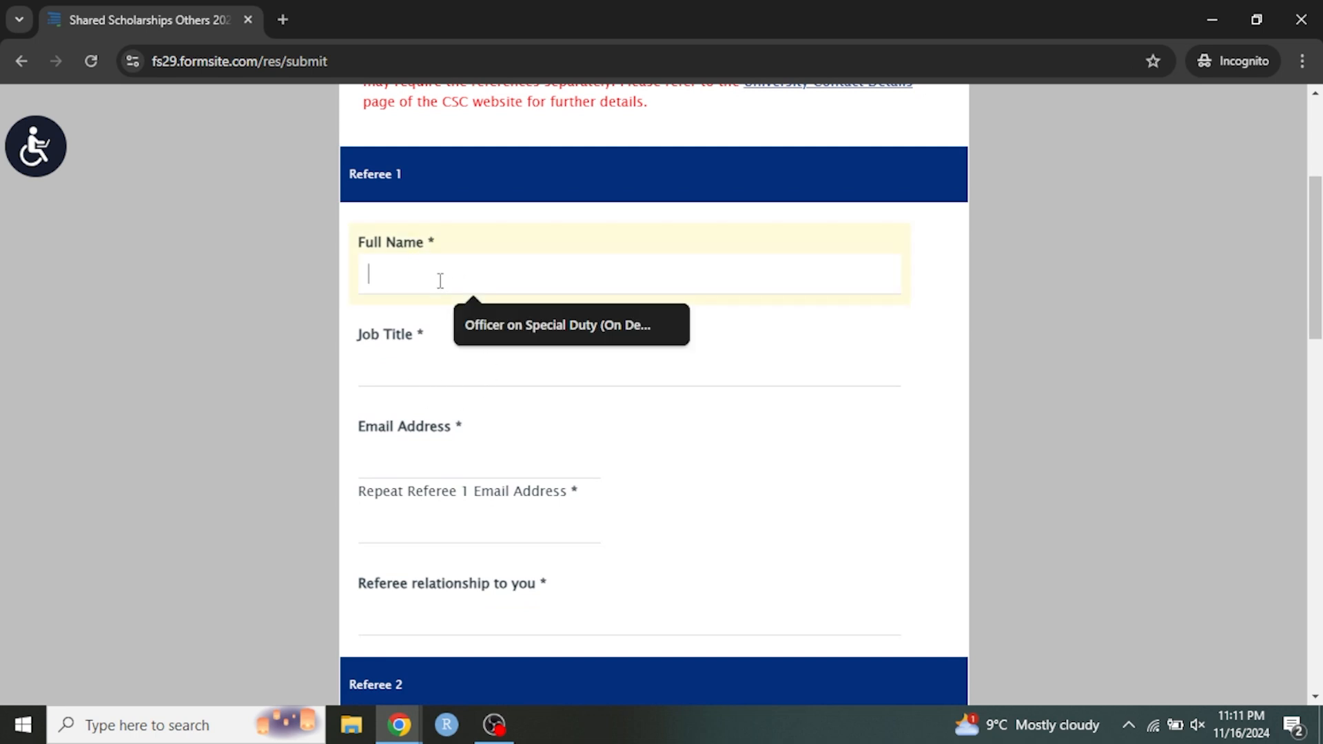
left_click(401, 278)
type("X")
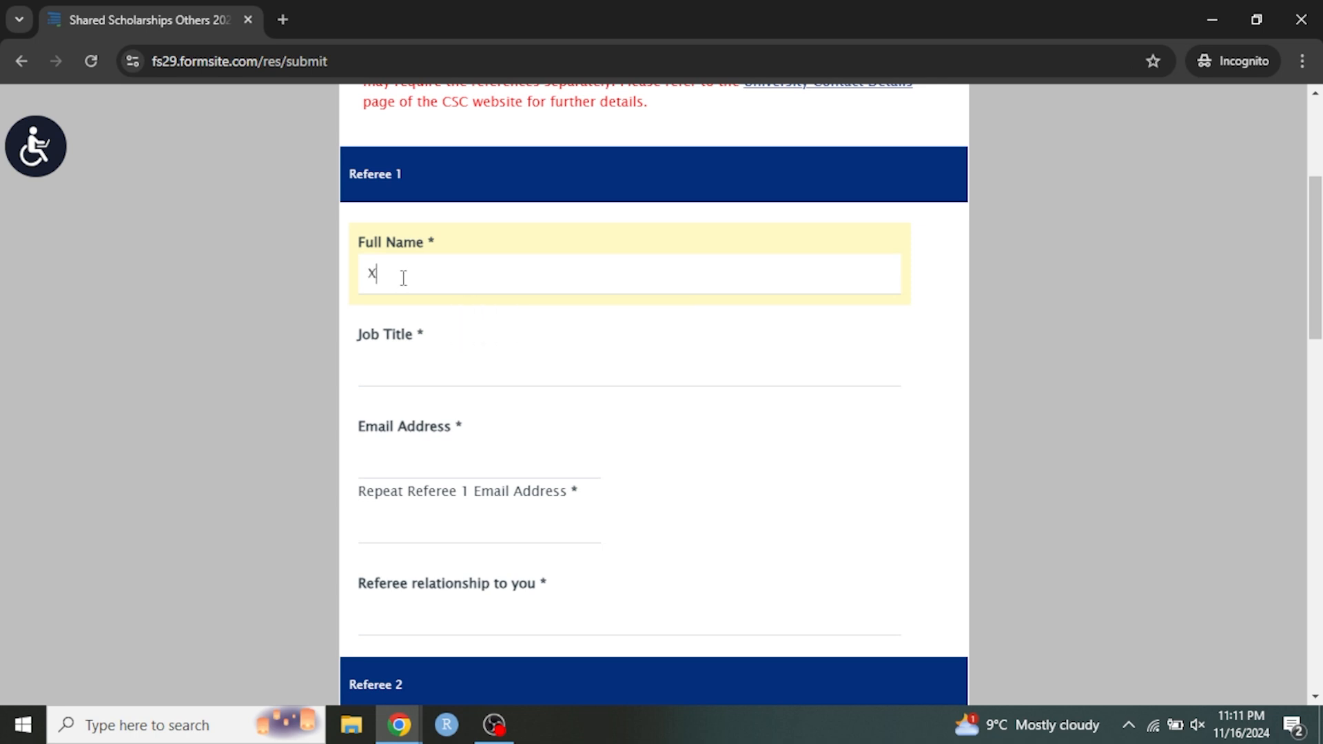
left_click(400, 371)
type("E")
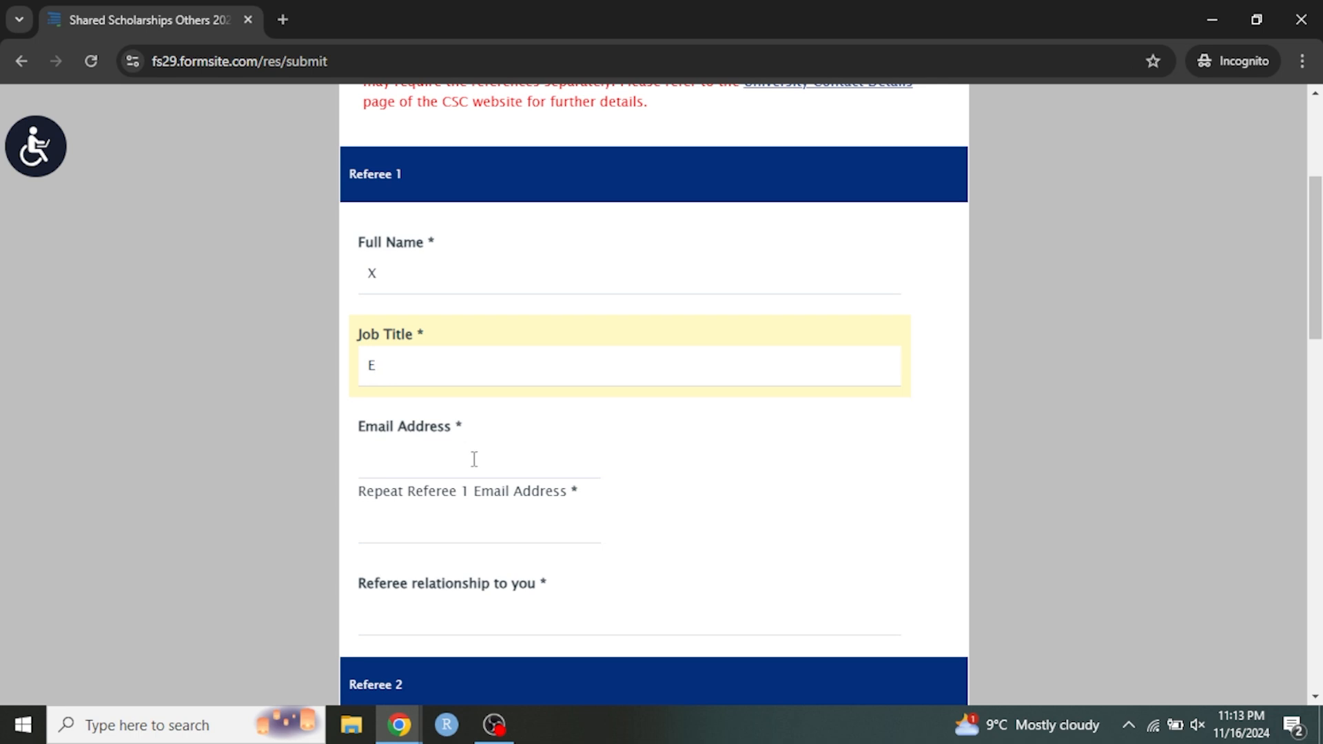
Fill in Referee 1's email address and copy it into the repeat email field.
left_click(416, 462)
type("asasf")
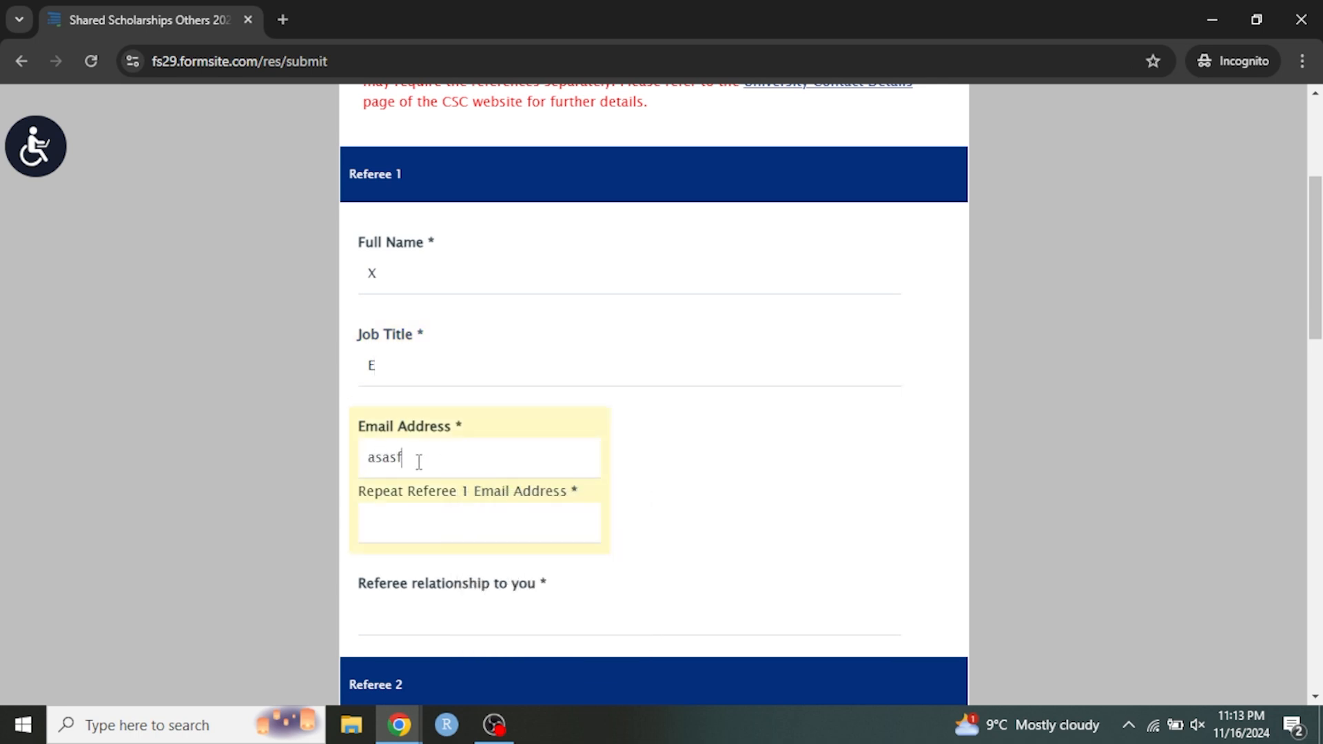
type("@gmail.com")
left_click(437, 531)
left_click_drag(481, 457, 299, 461)
key("ctrl+c")
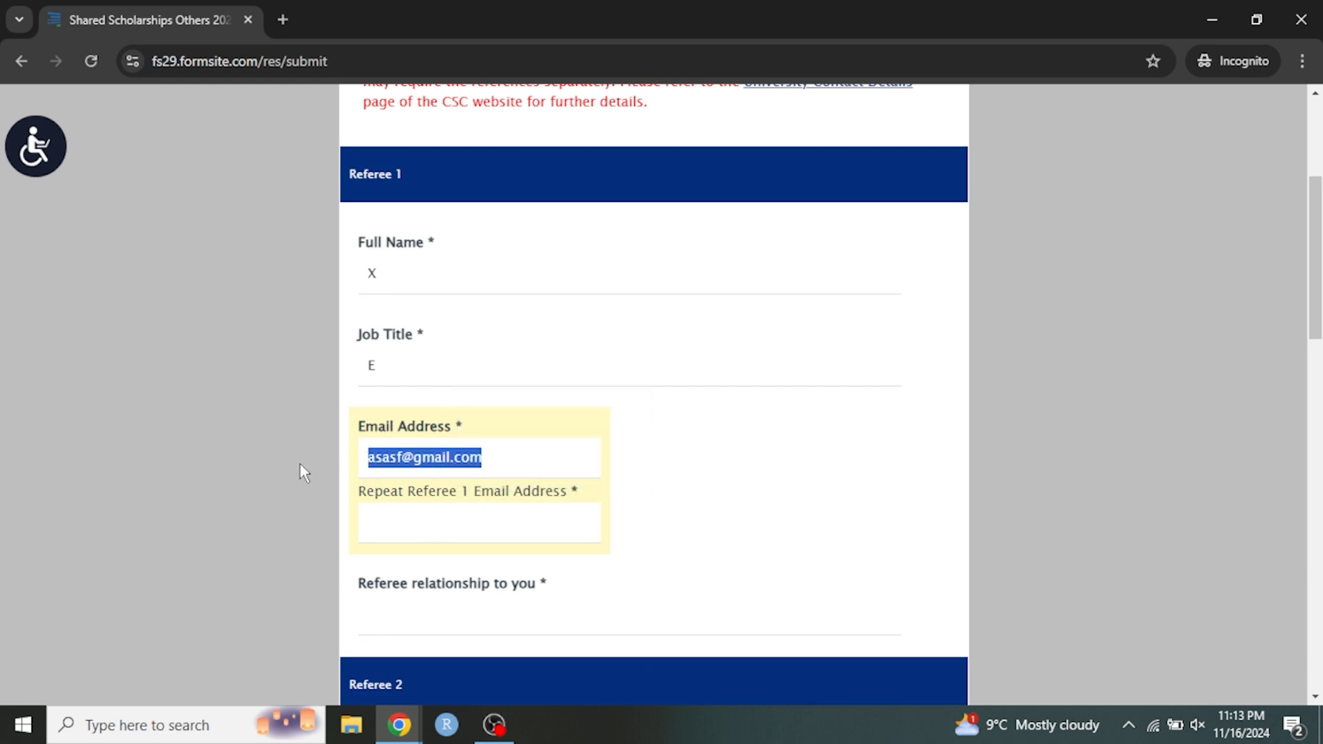
left_click(405, 531)
key("ctrl+v")
Set Referee 1's relationship to the applicant to "Academic Supervisor".
scroll(606, 558, "down", 3)
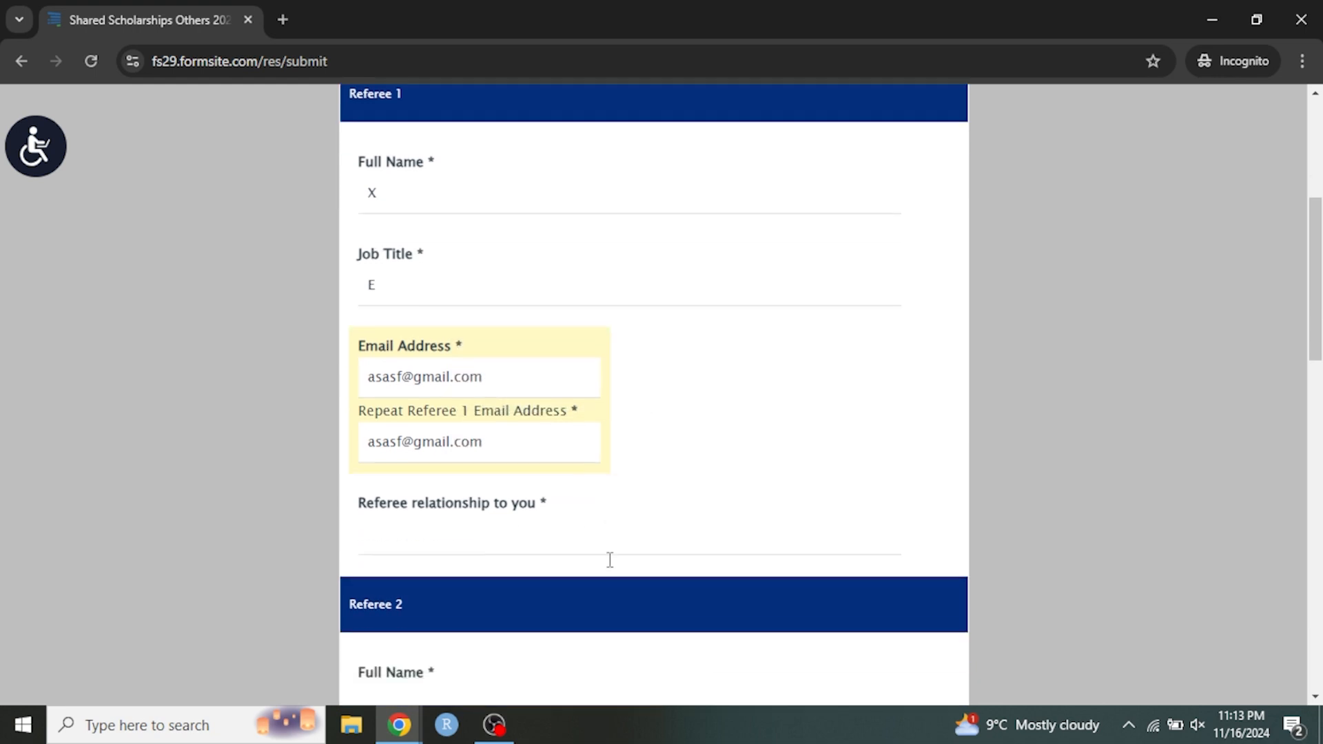
left_click(463, 429)
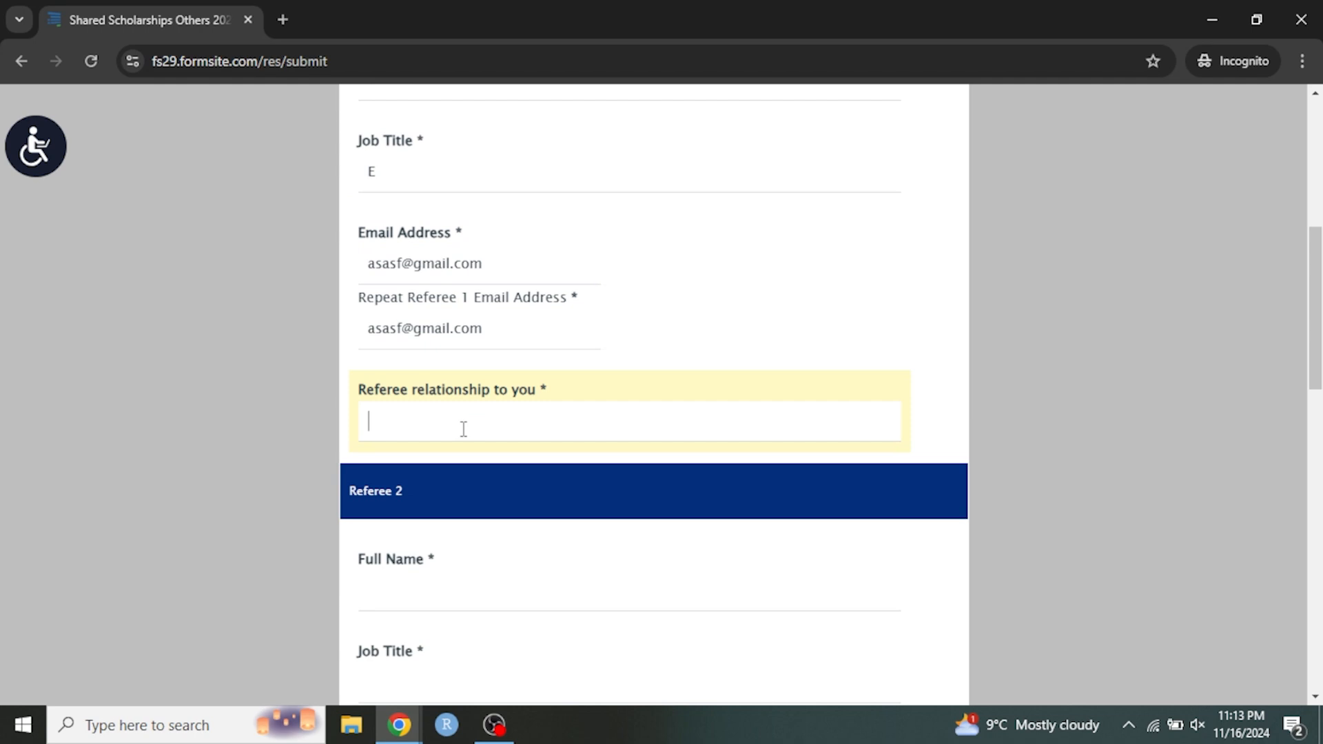
type("Academic Supervisor")
Enter Referee 2's full name and set the job title to "vsd".
scroll(547, 412, "down", 1)
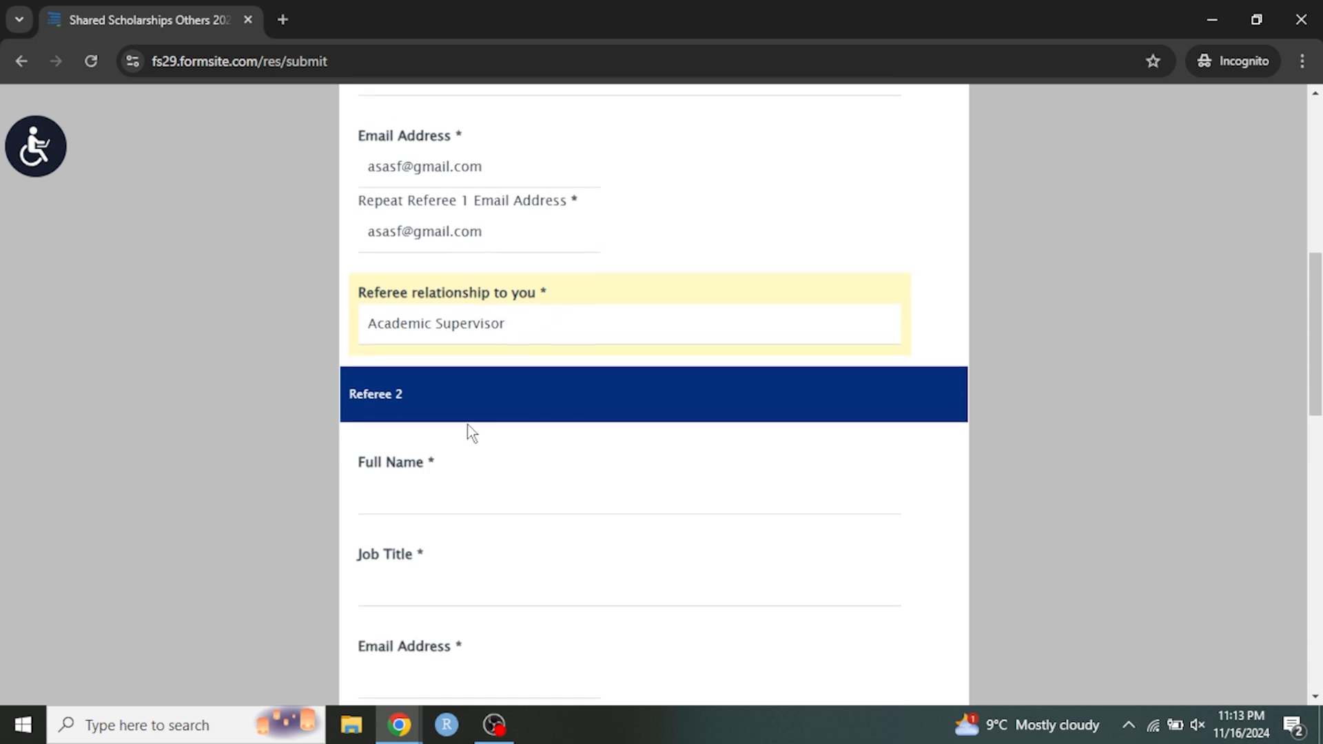
scroll(461, 400, "down", 1)
left_click(437, 386)
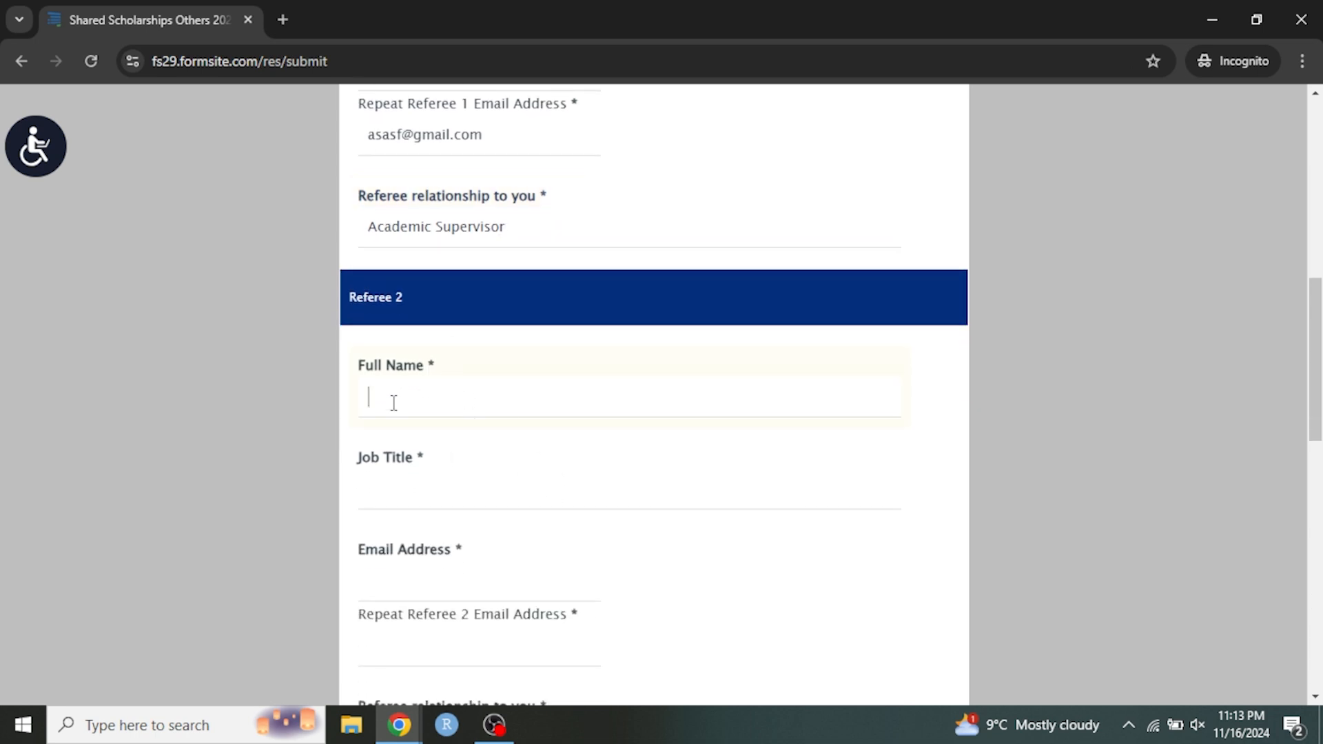
type("y")
left_click(448, 486)
type("vsd")
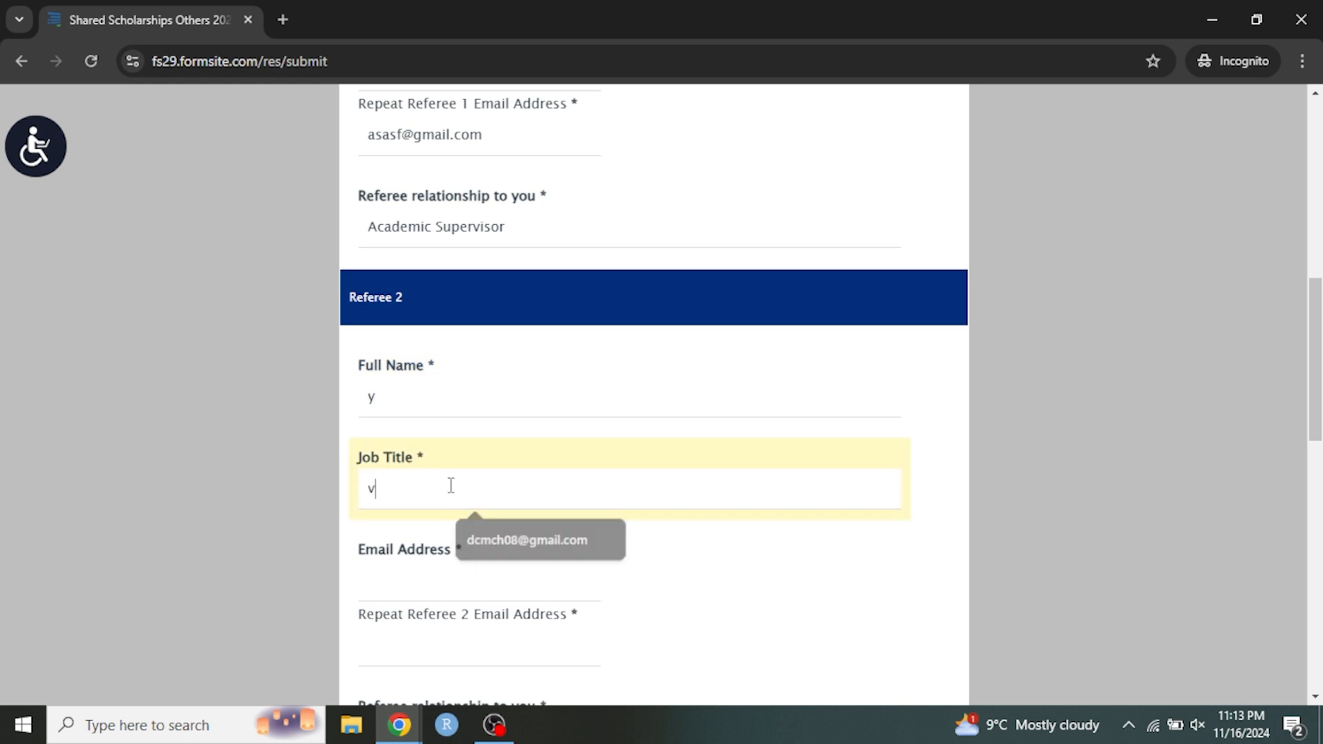
Fill in placeholder text for Referee 2's email address and repeat email, and set the relationship to "fddf".
left_click(411, 570)
scroll(412, 537, "down", 1)
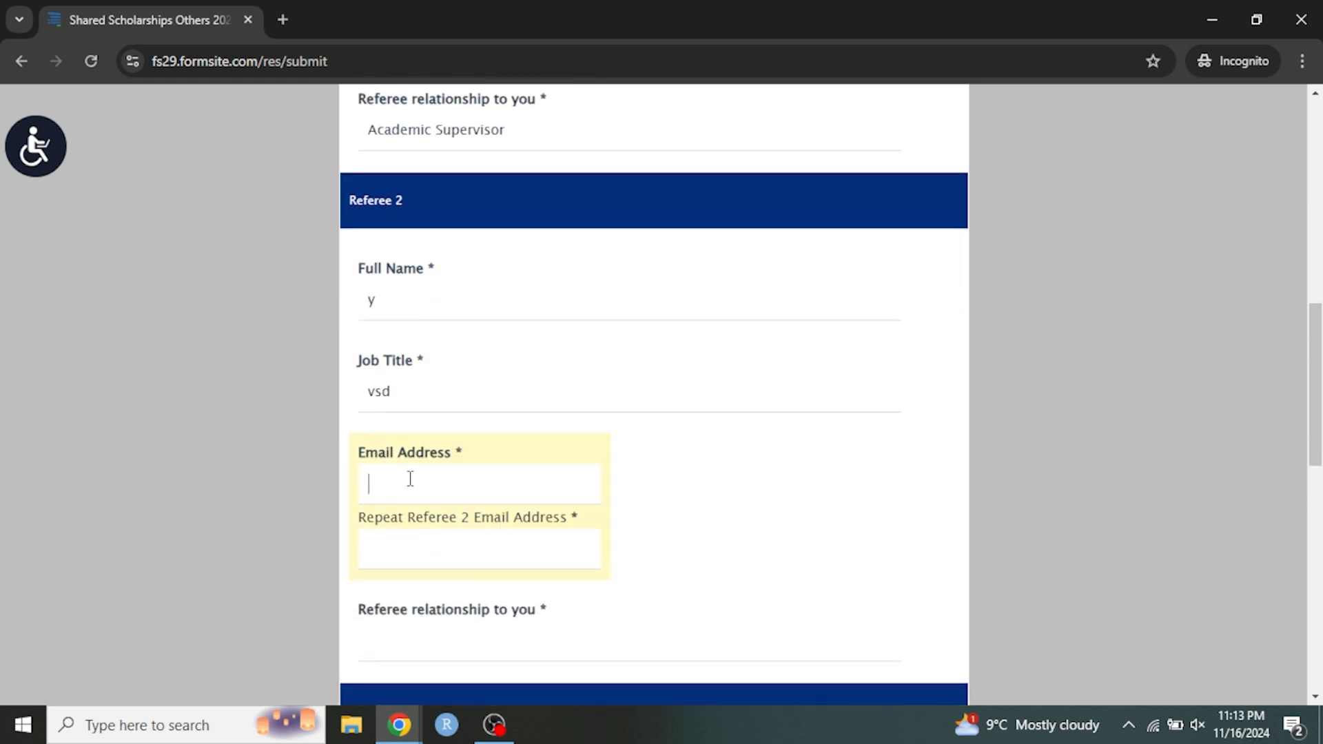
type("vsdv")
left_click(423, 557)
scroll(423, 557, "down", 1)
type("dvsdv")
left_click(387, 551)
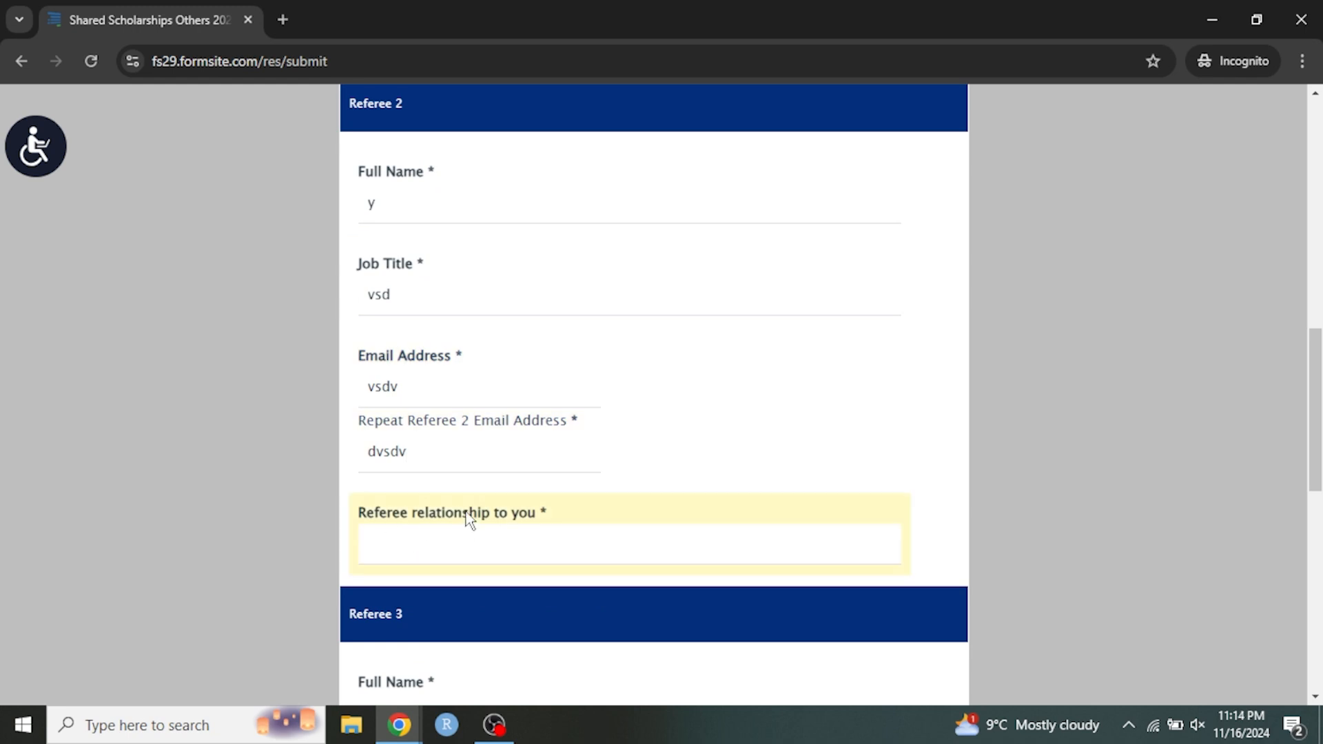
type("fddf")
scroll(482, 518, "down", 4)
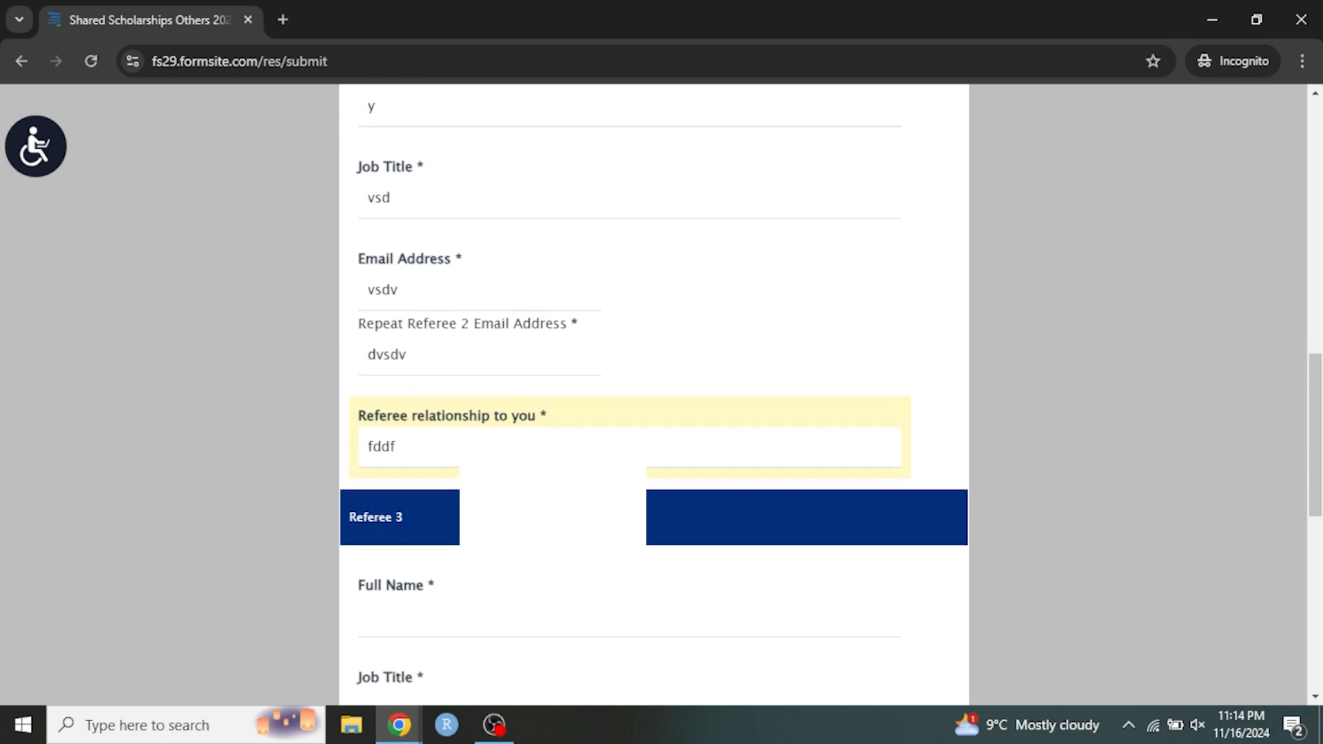
Review the References page, including the notice about requesting references and the fields for all three referees.
scroll(479, 476, "up", 10)
scroll(524, 420, "up", 4)
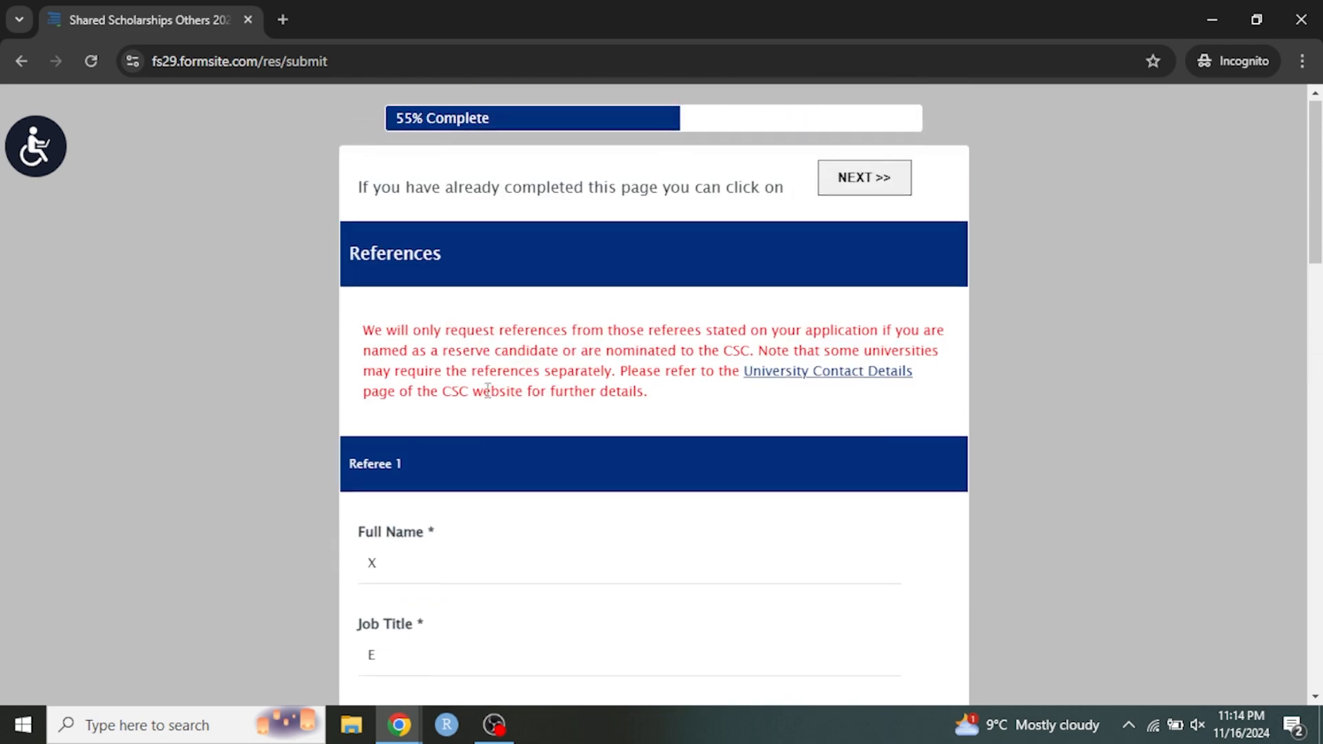
scroll(469, 386, "down", 3)
scroll(496, 414, "down", 17)
scroll(491, 467, "down", 3)
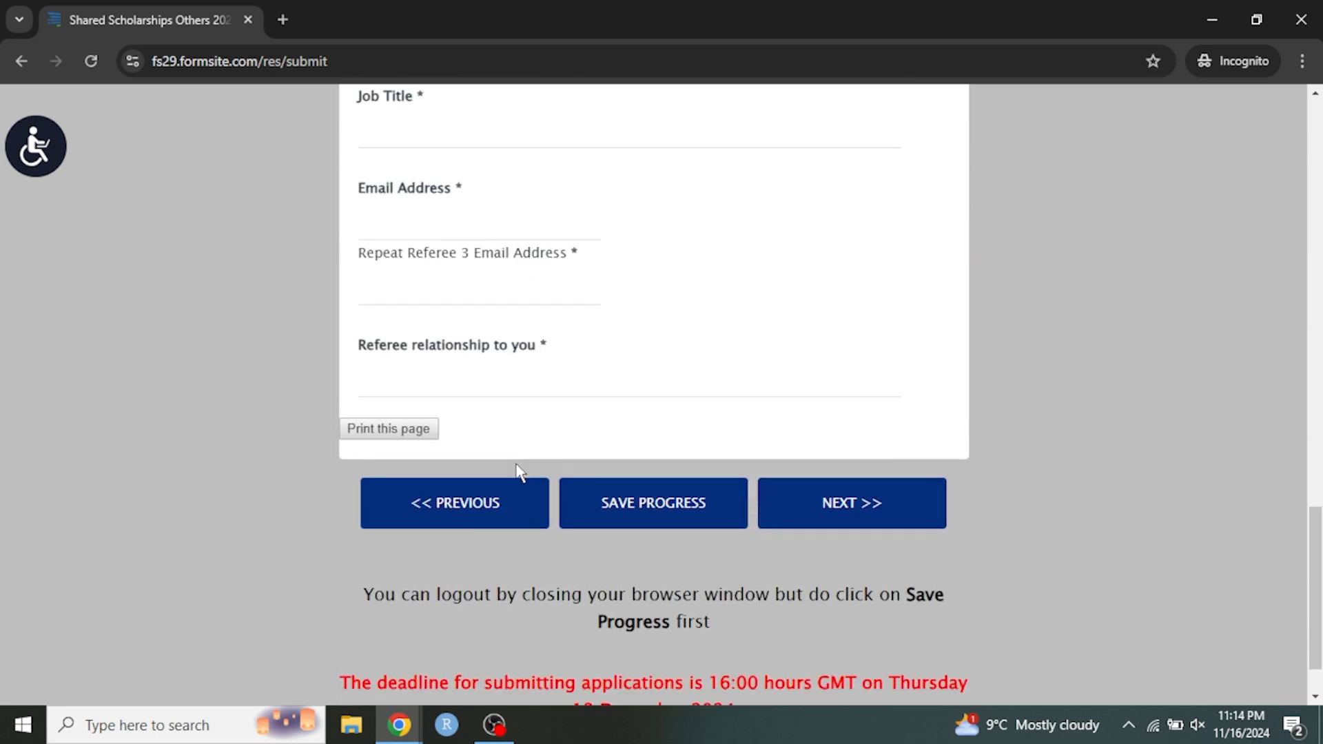
scroll(555, 331, "up", 6)
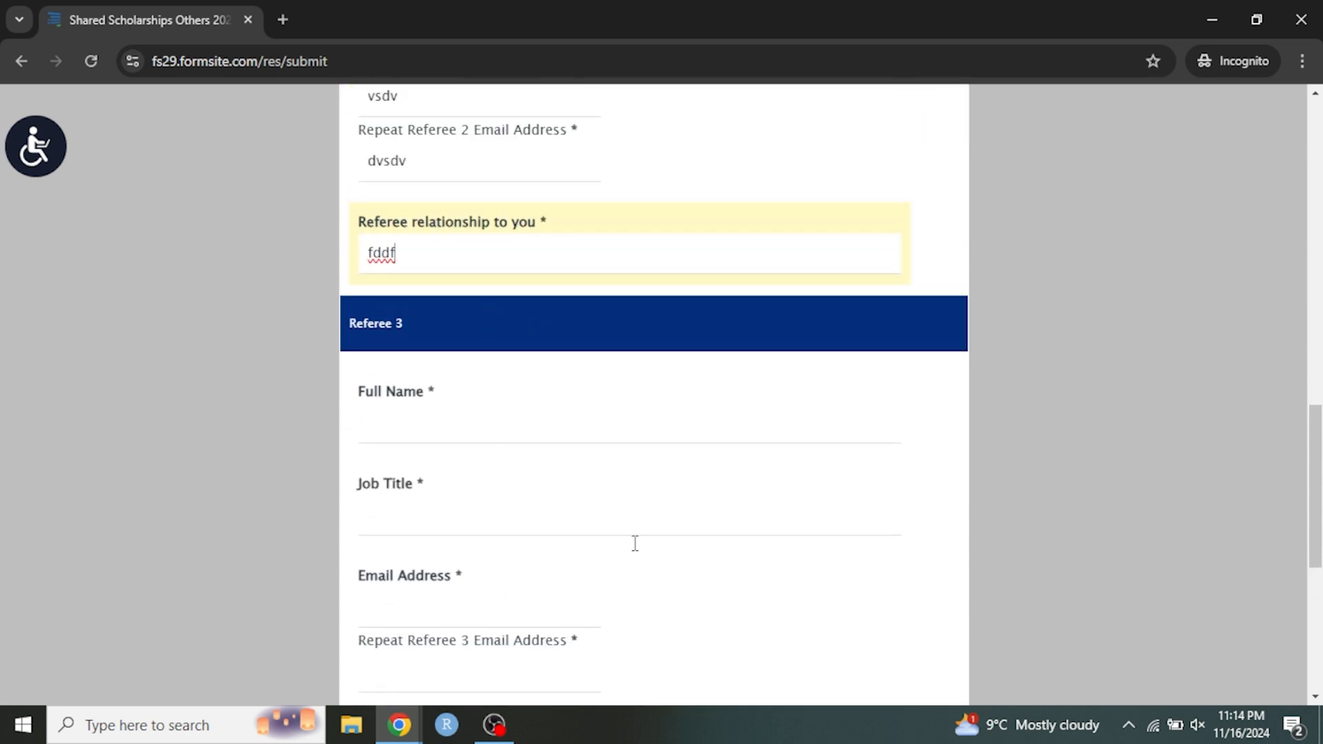
scroll(675, 530, "up", 7)
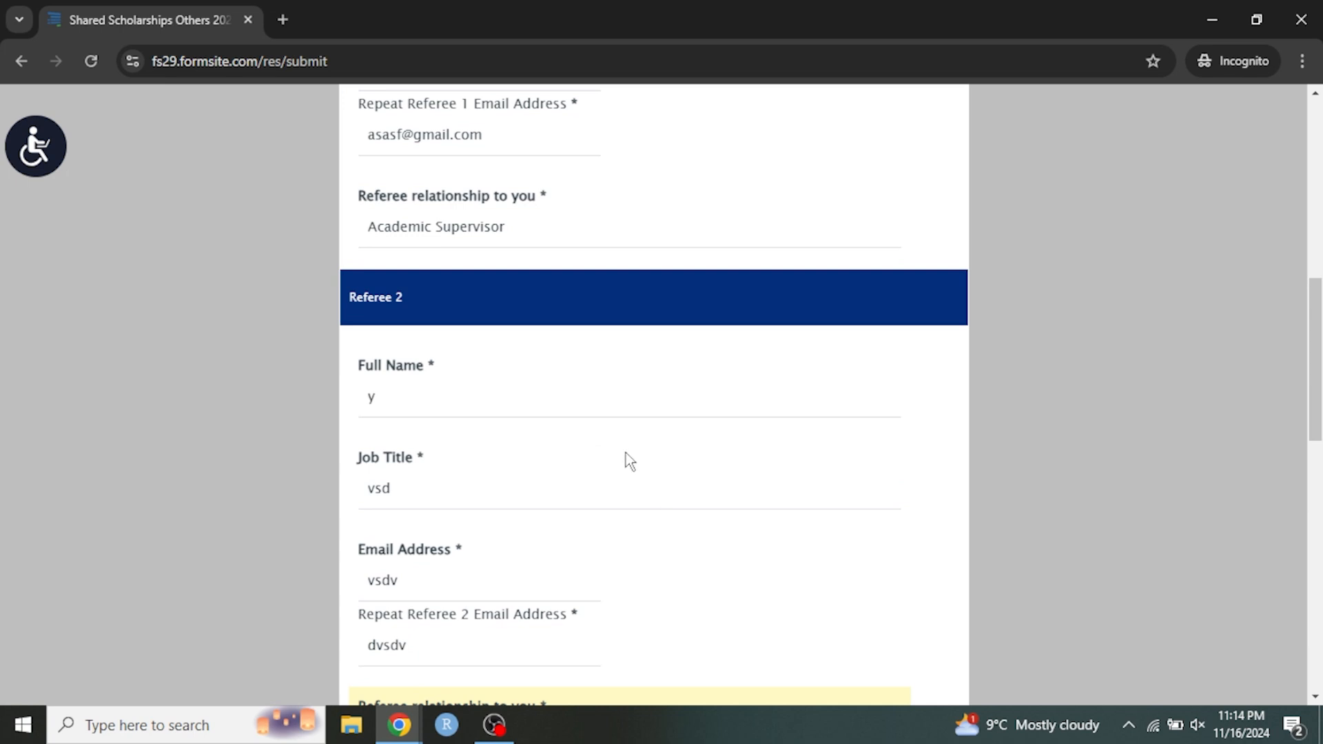
type("fddf")
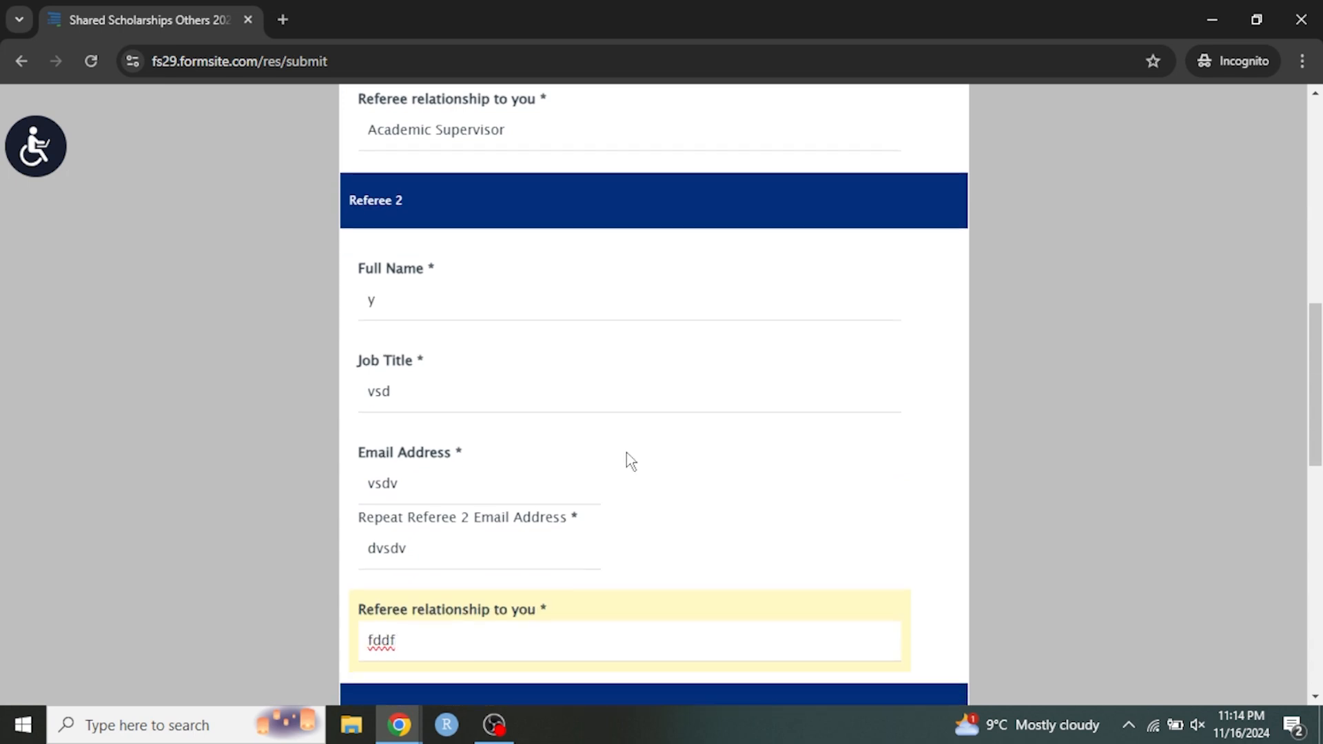
scroll(626, 453, "down", 3)
scroll(496, 510, "up", 5)
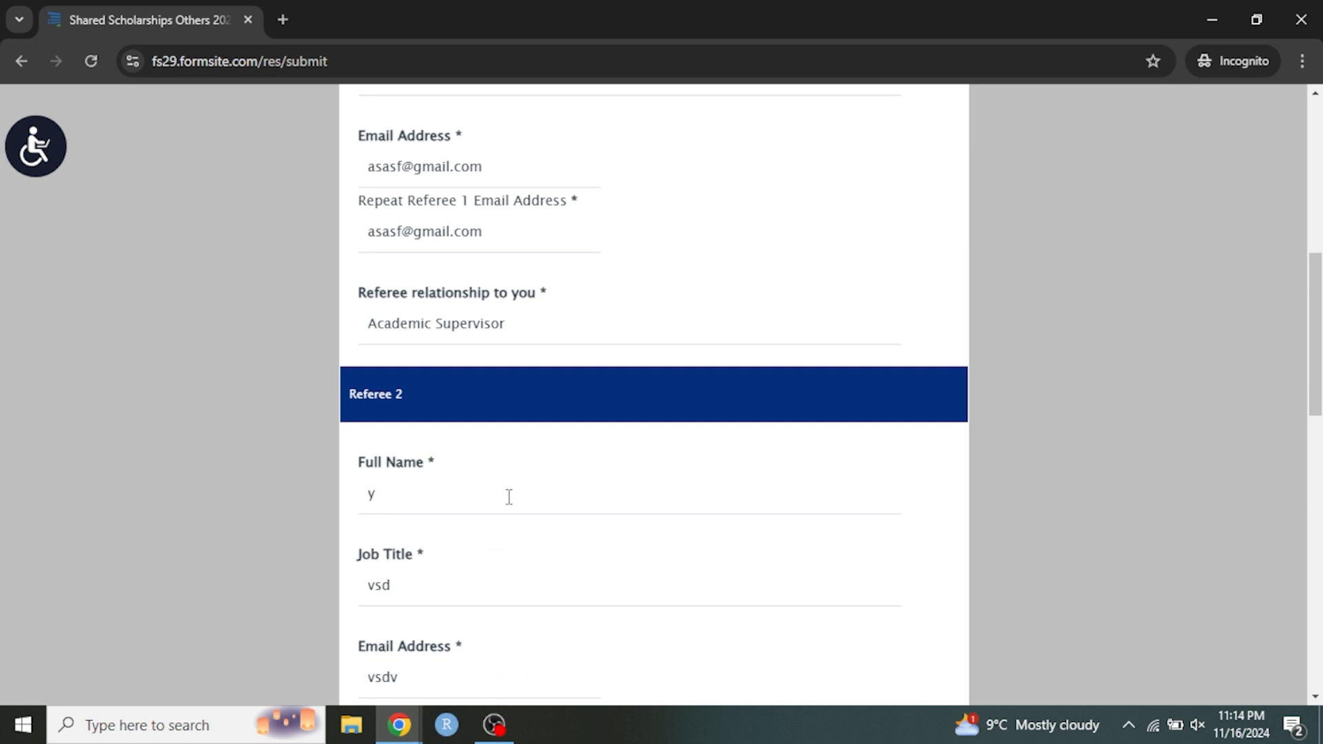
scroll(510, 493, "up", 5)
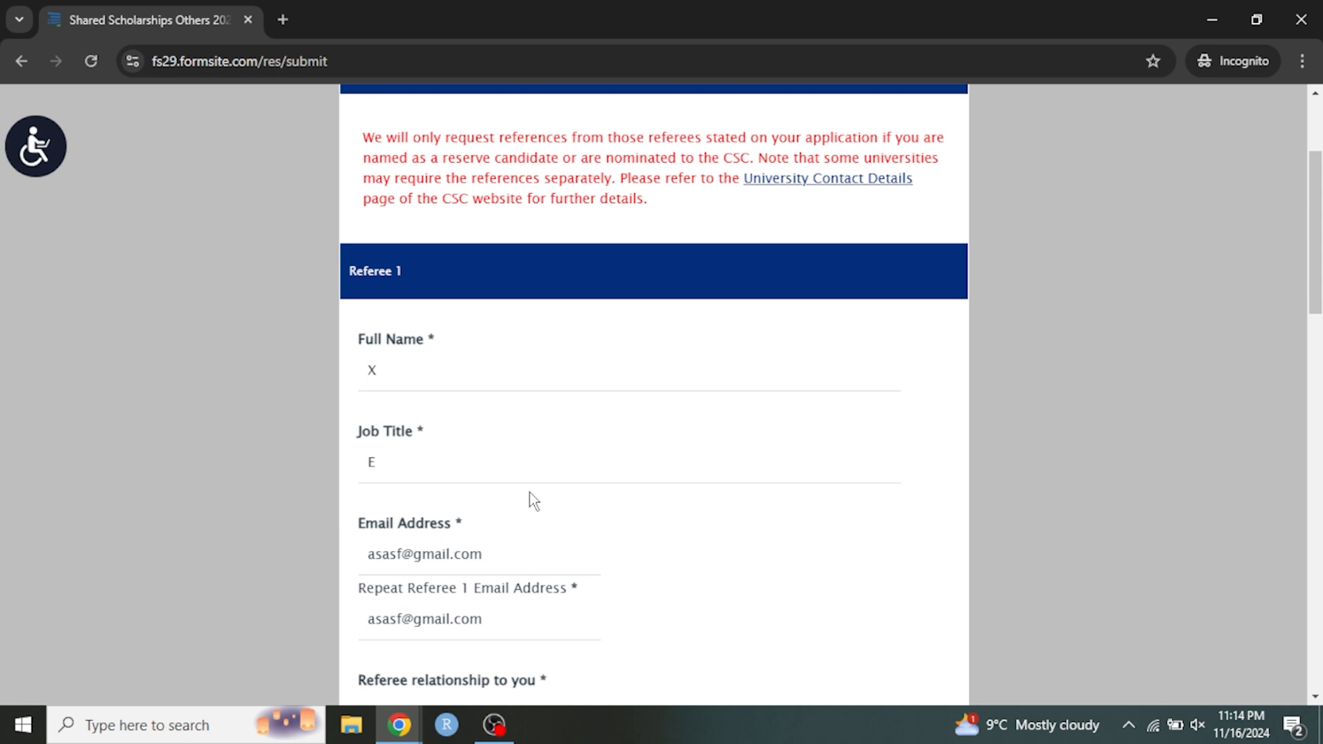
scroll(530, 492, "down", 3)
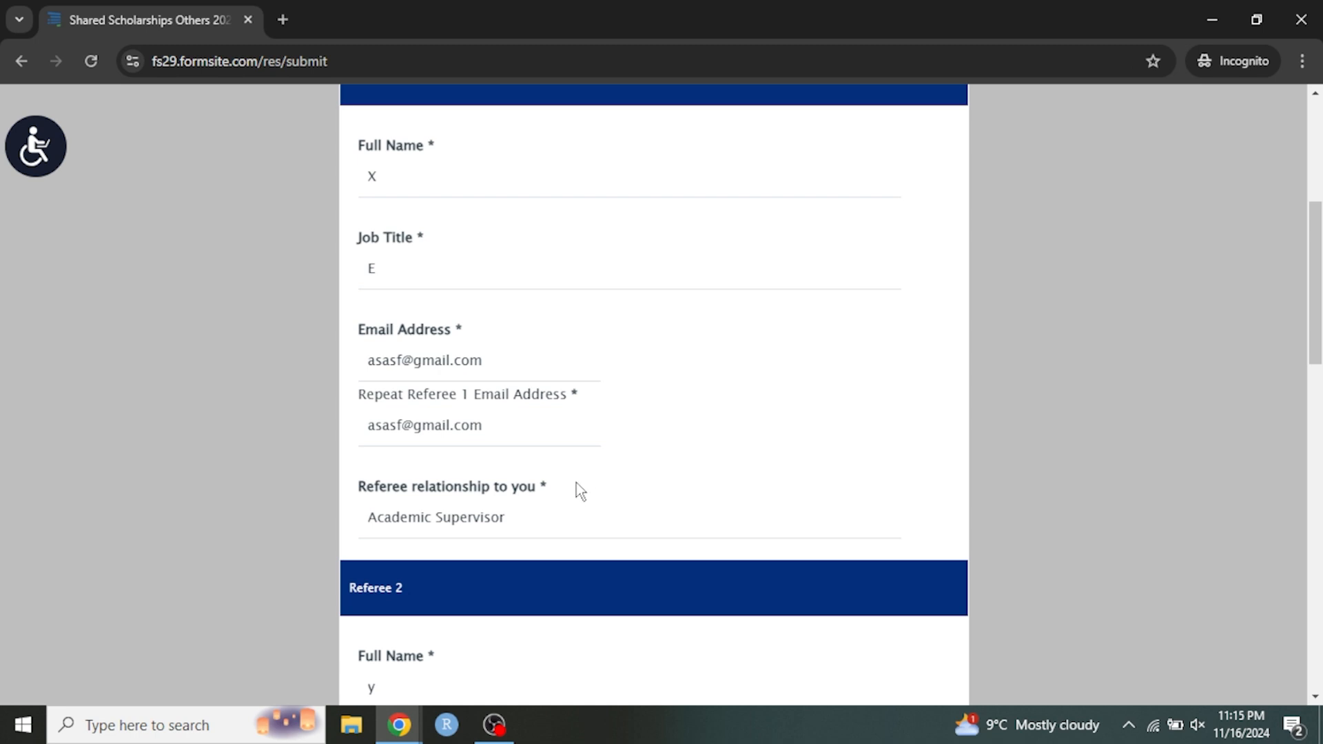
Enter Referee 3's full name and set the job title to "sdfsd".
scroll(576, 482, "down", 8)
scroll(576, 494, "down", 1)
left_click(446, 528)
type("dgsd")
scroll(426, 545, "down", 1)
left_click(421, 521)
type("sdfsd")
Fill in placeholder text for Referee 3's email address and repeat email address.
scroll(422, 551, "down", 3)
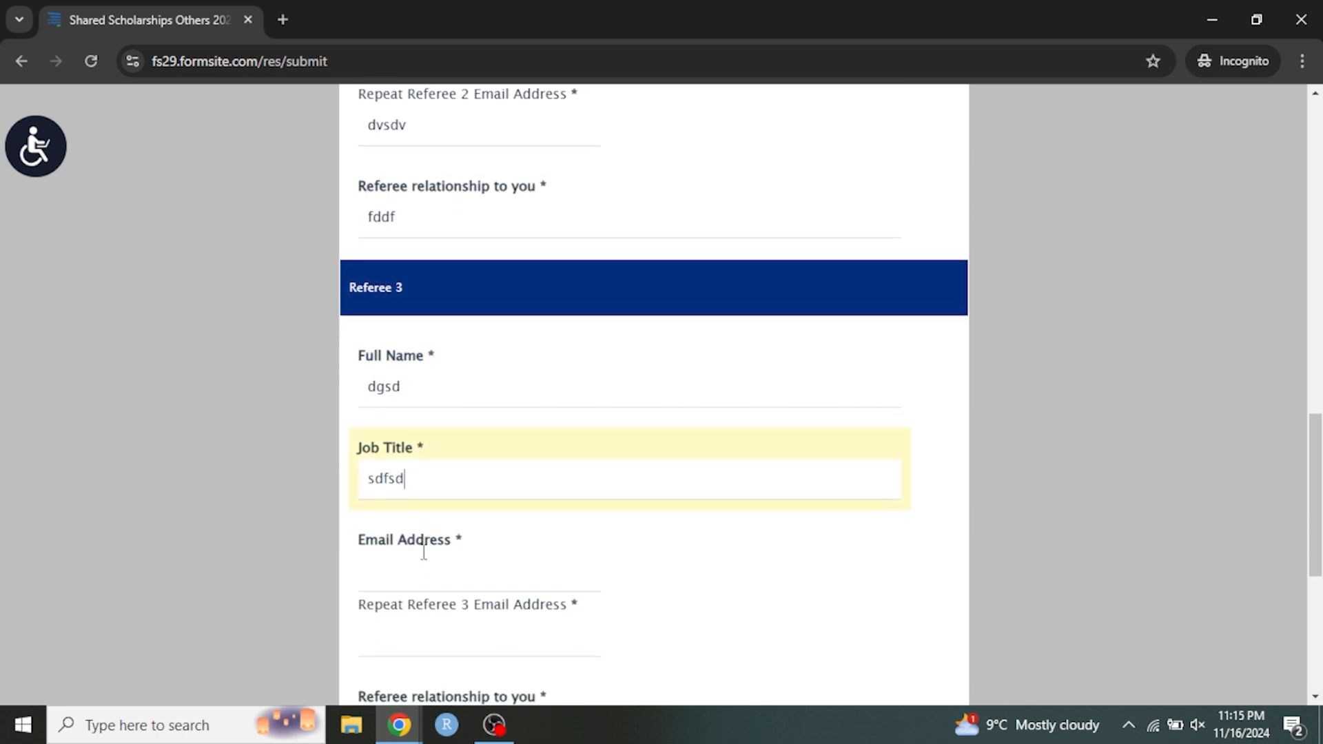
left_click(426, 411)
type("dfsdf")
left_click(421, 479)
type("sdsd")
Set Referee 3's relationship to "sdfsdf" and try to proceed to the next page of the application.
left_click(414, 572)
type("sdfsdf")
scroll(464, 555, "down", 3)
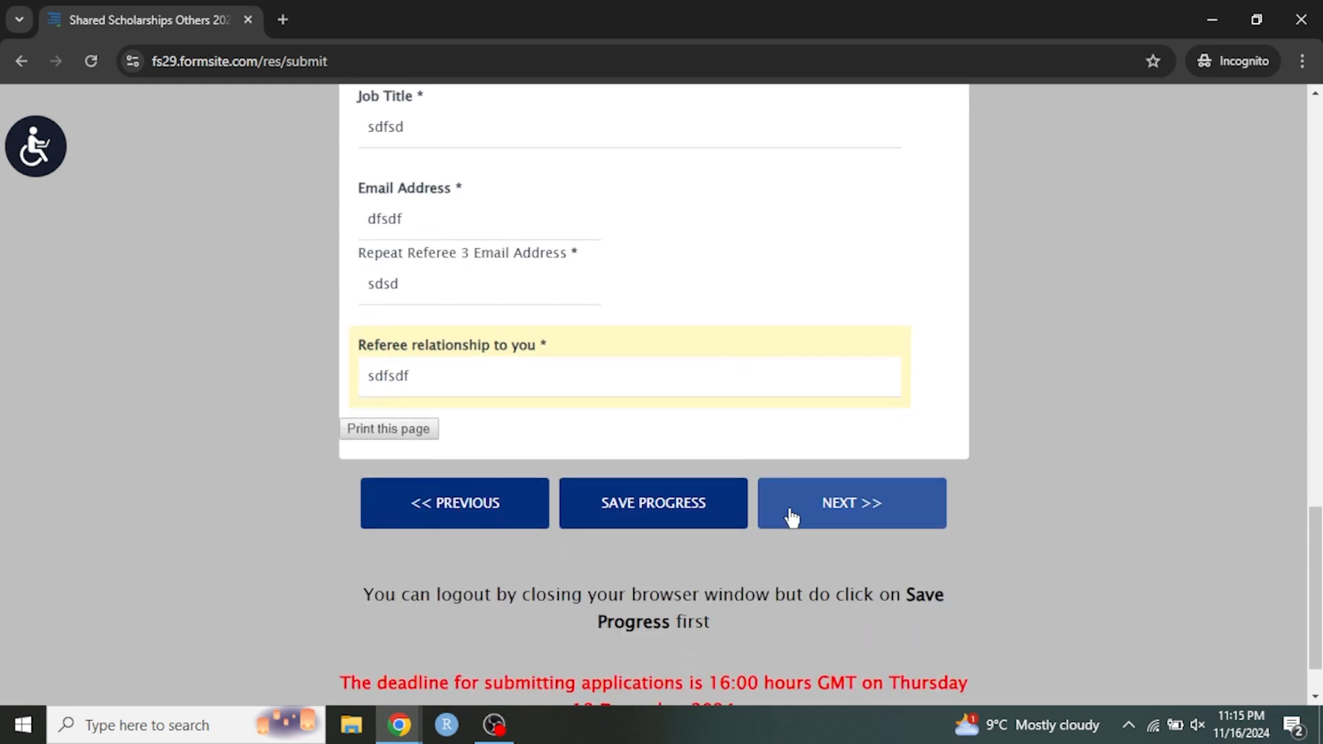
left_click(877, 519)
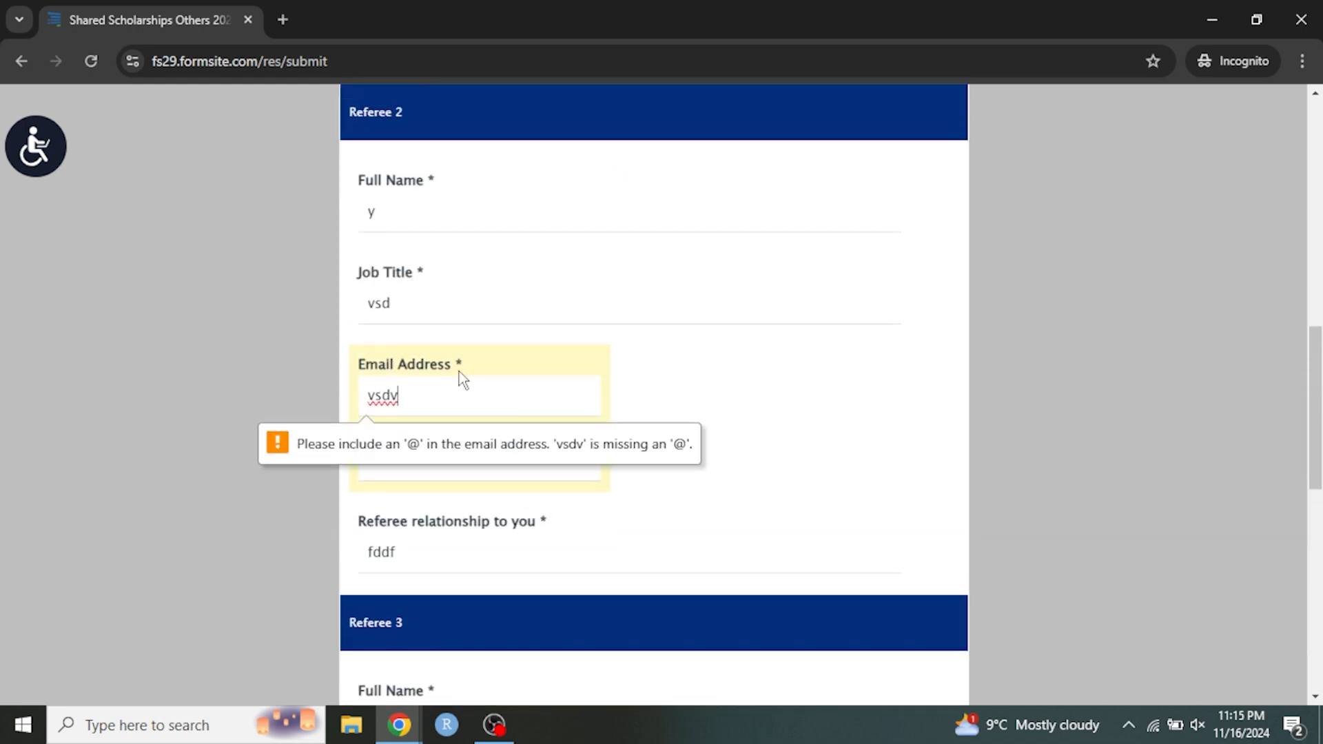
Complete Referee 2's email address by adding the missing domain.
type("@g")
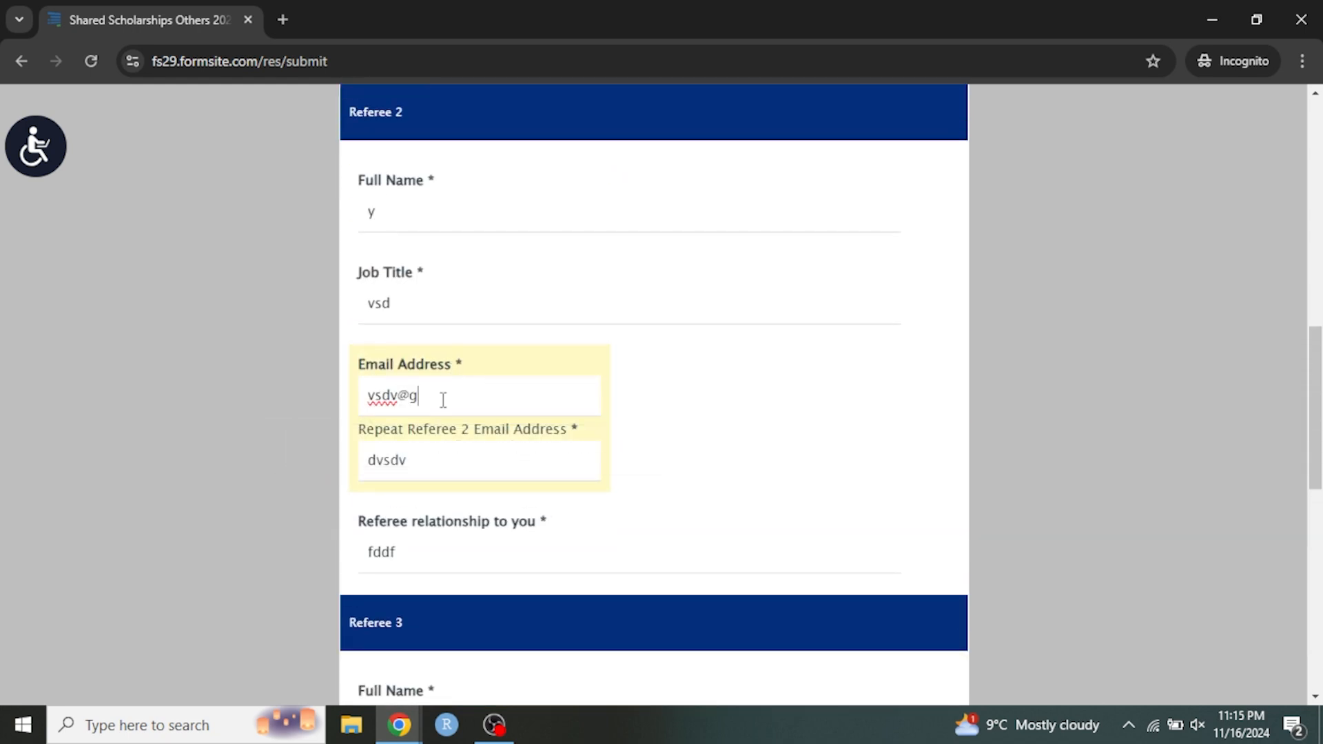
type("mail.com")
Add the missing domain to Referee 3's repeat email address.
scroll(432, 549, "down", 4)
scroll(462, 544, "down", 3)
left_click(448, 498)
type("@@")
key("BackSpace")
type("gmail.com")
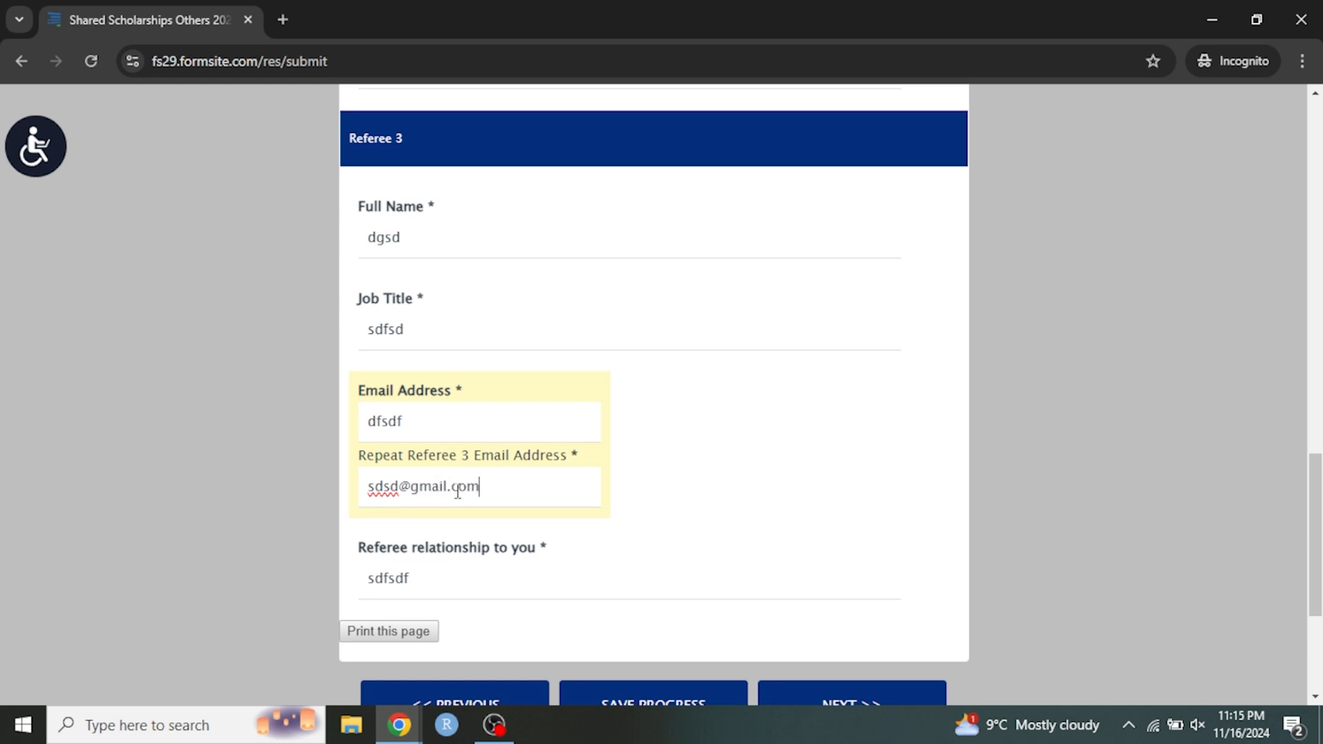
Correct Referee 2's repeat email address so that it matches the first email entry.
scroll(503, 304, "up", 3)
left_click(463, 173)
type("@")
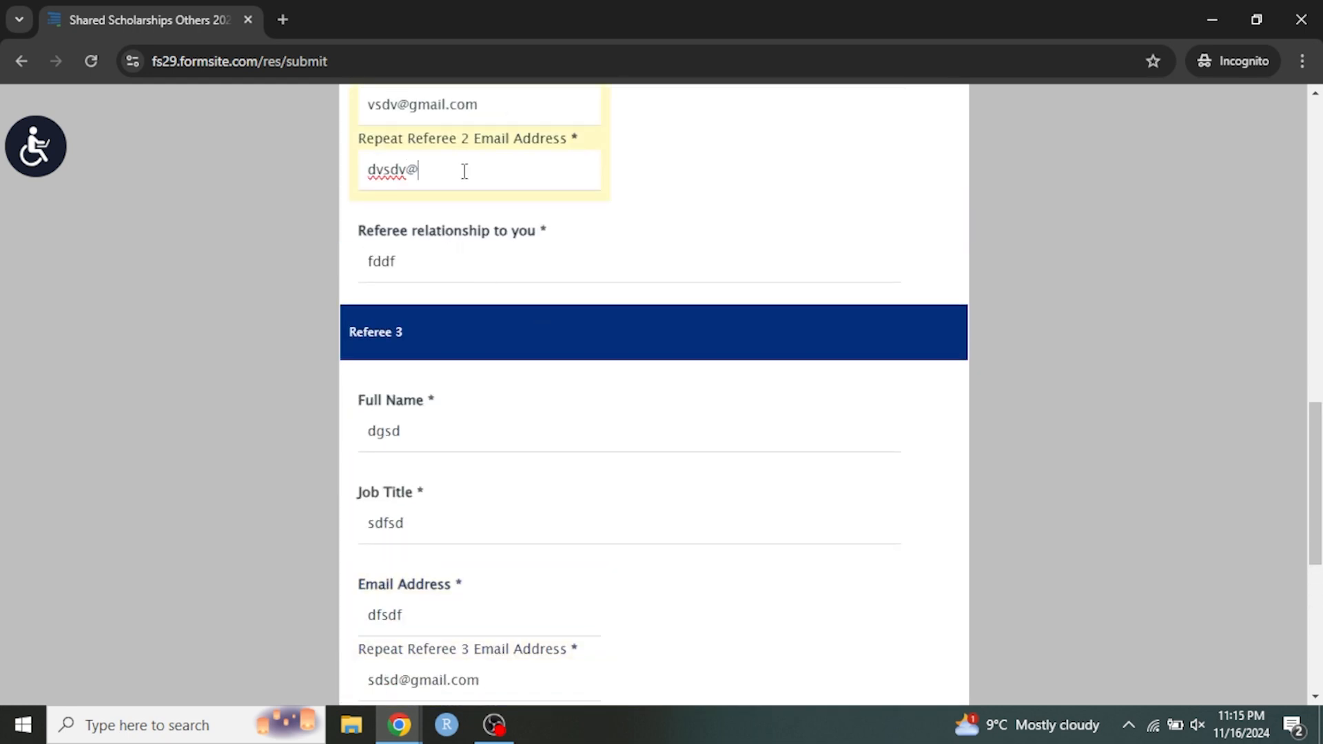
type("gmail.com")
scroll(792, 378, "down", 4)
scroll(661, 406, "up", 5)
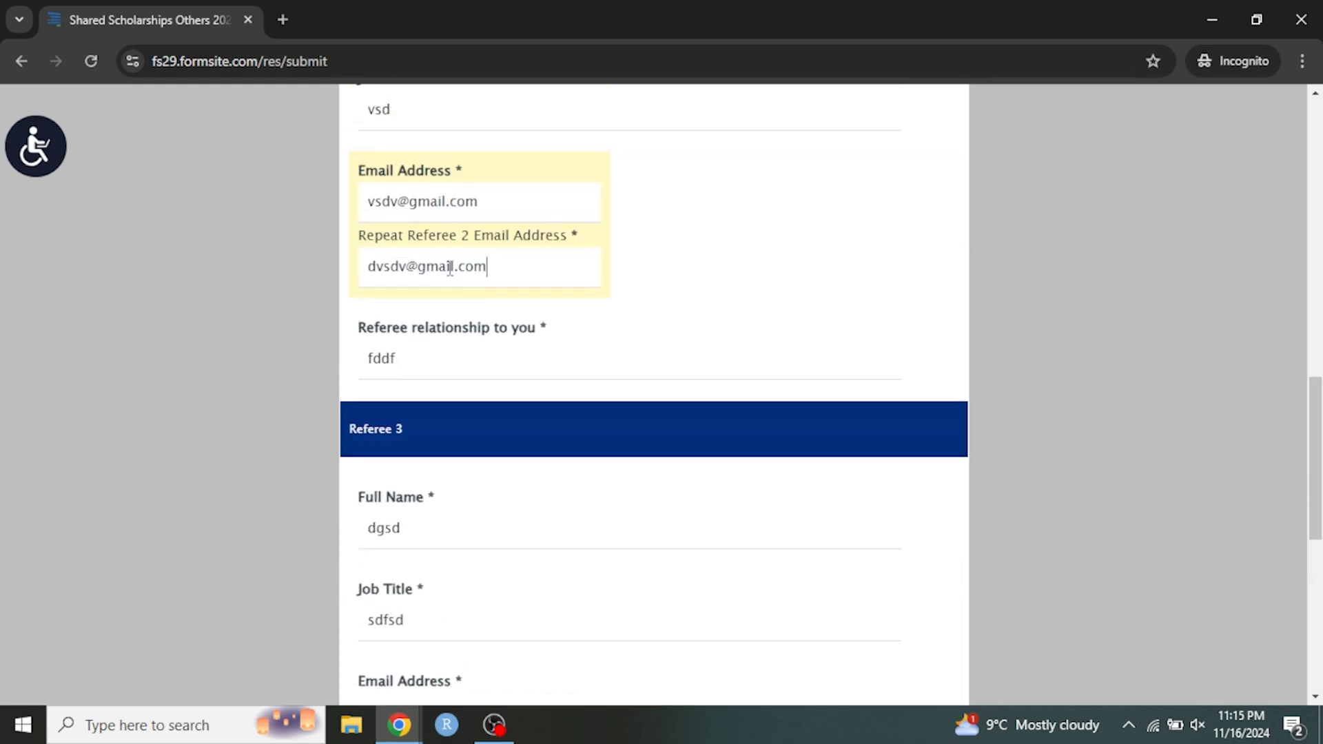
left_click_drag(523, 196, 286, 204)
key("ctrl+c")
left_click_drag(541, 282, 245, 270)
key("ctrl+v")
Complete Referee 3's email address by adding the missing domain.
scroll(544, 349, "down", 3)
left_click(414, 421)
type("@gail")
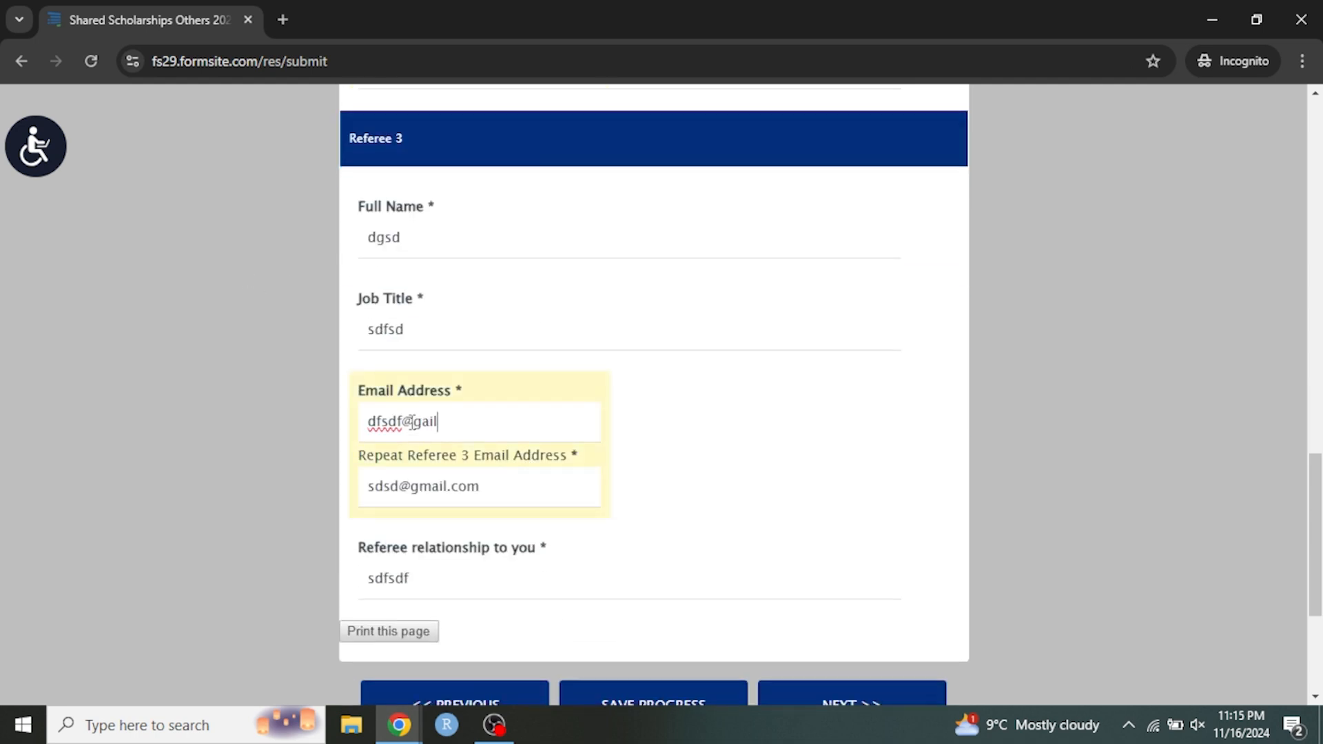
key("BackSpace")
key("BackSpace")
key("BackSpace")
type("mail.com")
Copy Referee 3's email address into the repeat field and proceed to the next page of the application.
left_click_drag(506, 423, 320, 423)
key("ctrl+c")
left_click_drag(497, 483, 303, 477)
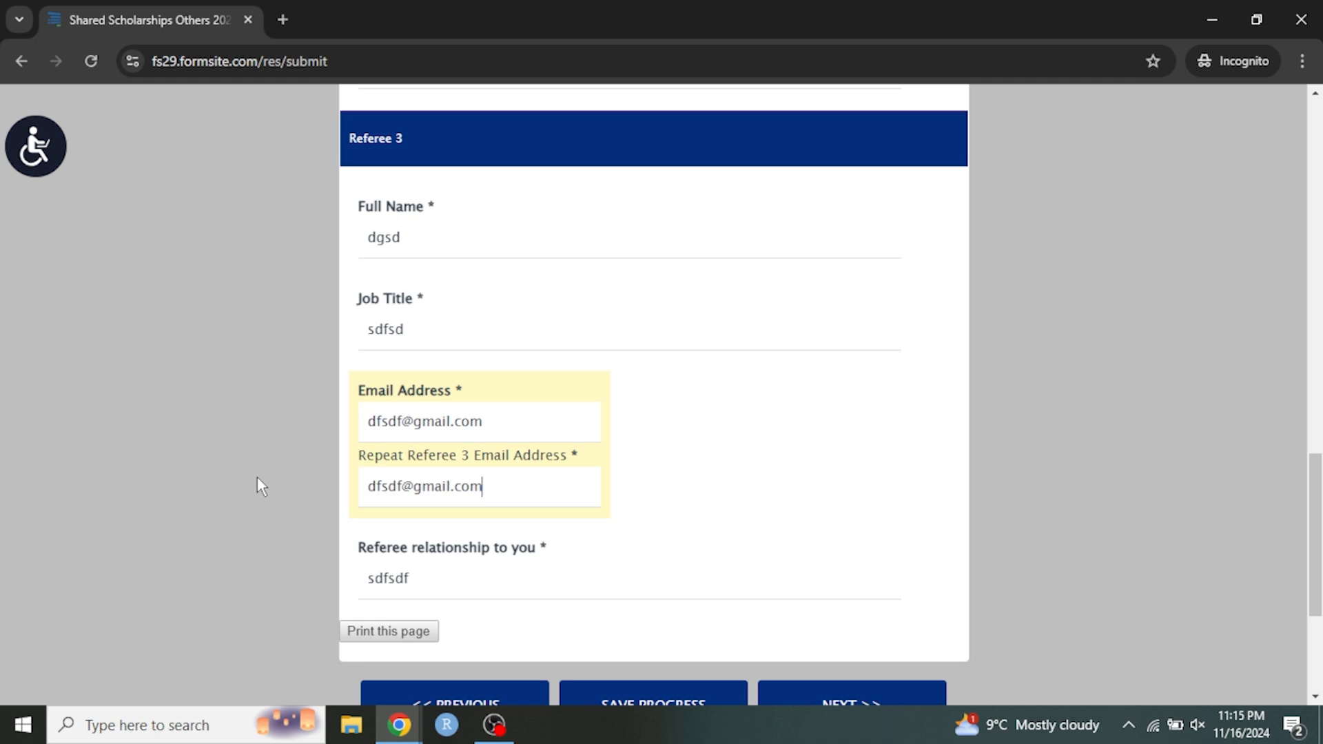
key("ctrl+v")
scroll(813, 638, "down", 2)
scroll(921, 689, "down", 1)
left_click(864, 521)
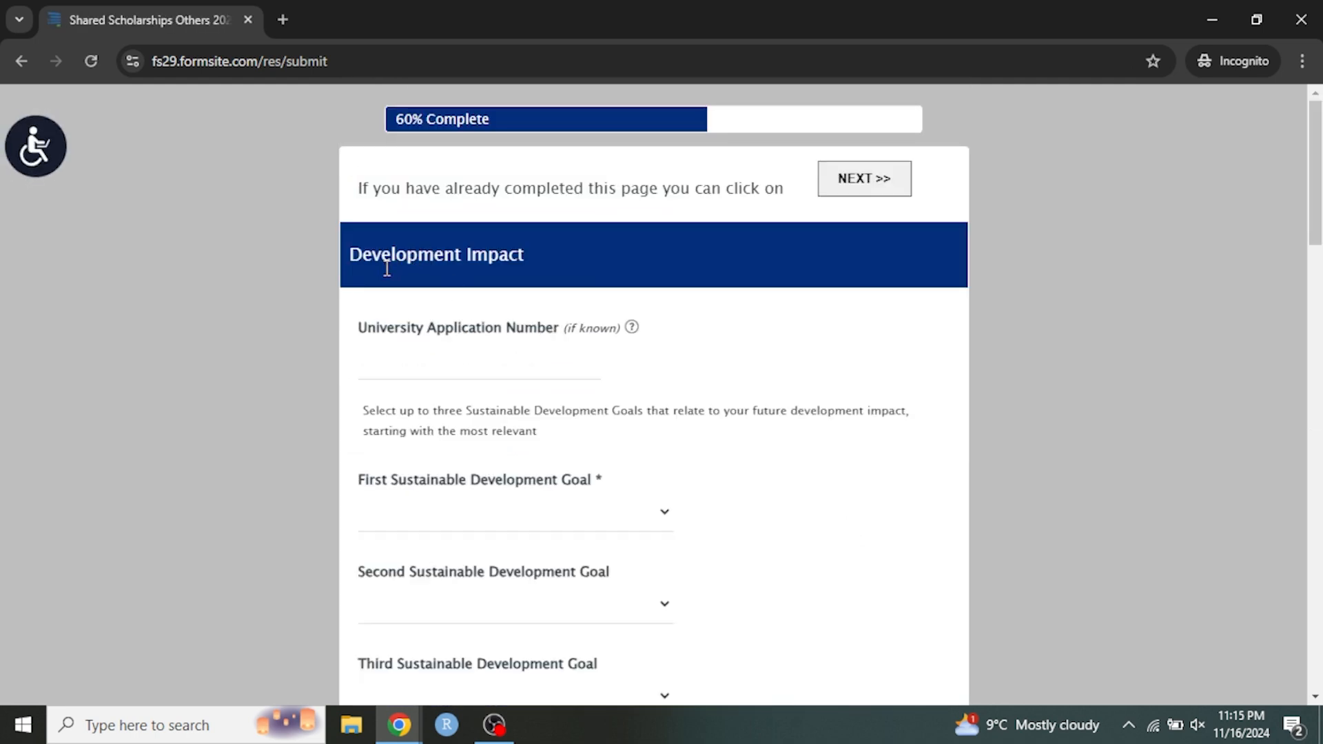
Examine the University Application Number field and the instructions for selecting Sustainable Development Goals.
scroll(560, 295, "down", 1)
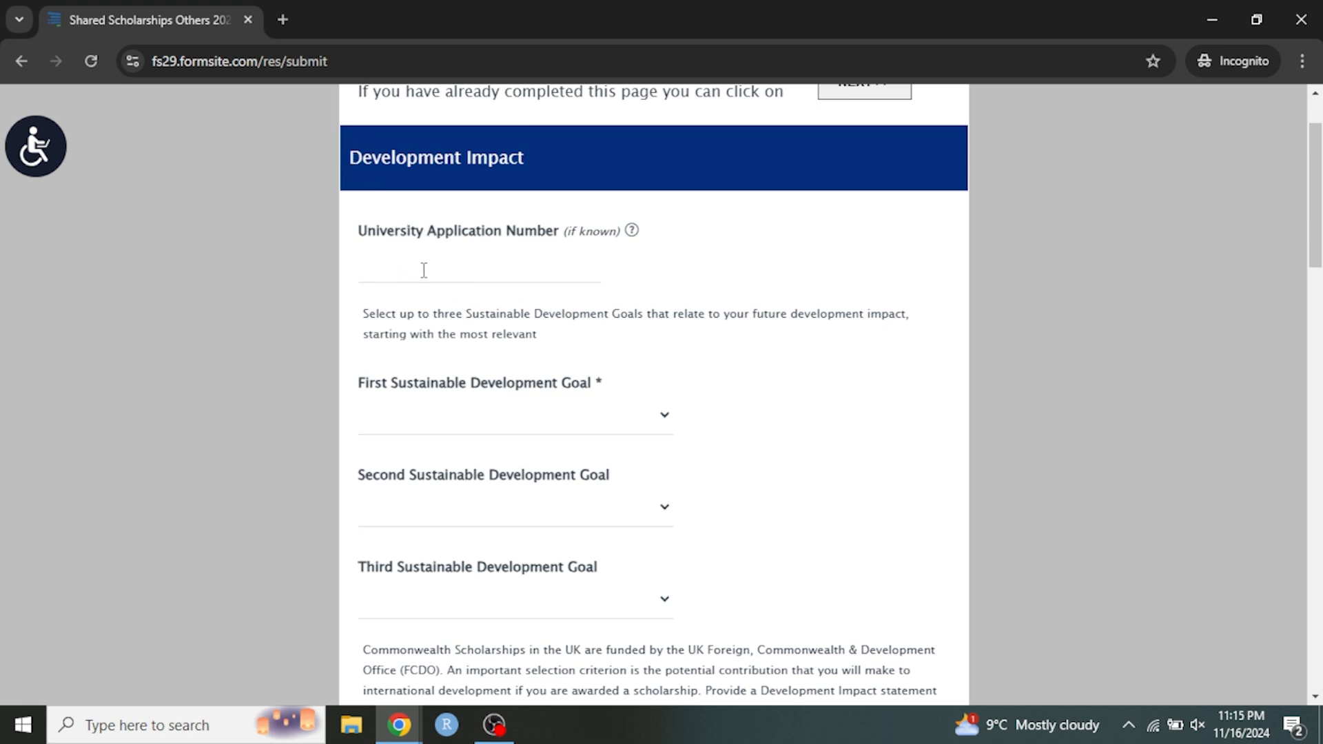
left_click(402, 272)
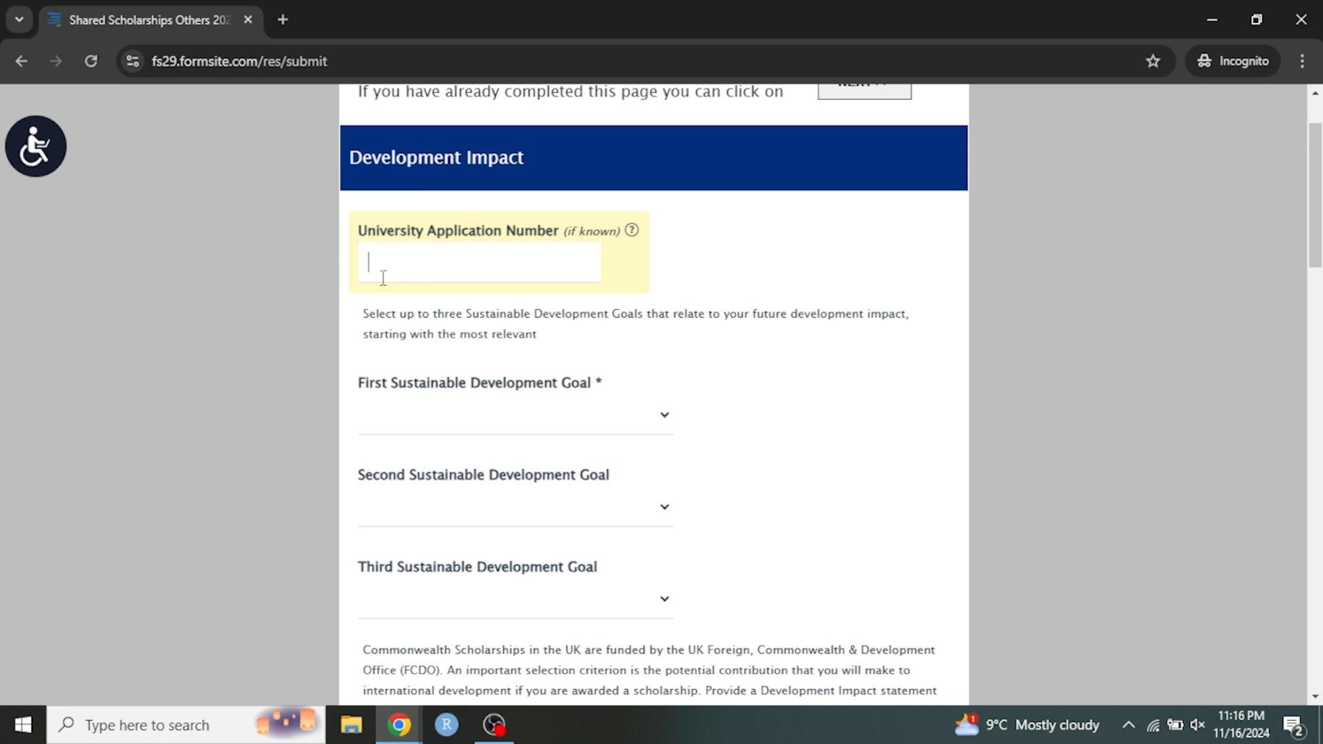
scroll(297, 290, "down", 2)
scroll(301, 287, "down", 1)
scroll(298, 286, "down", 1)
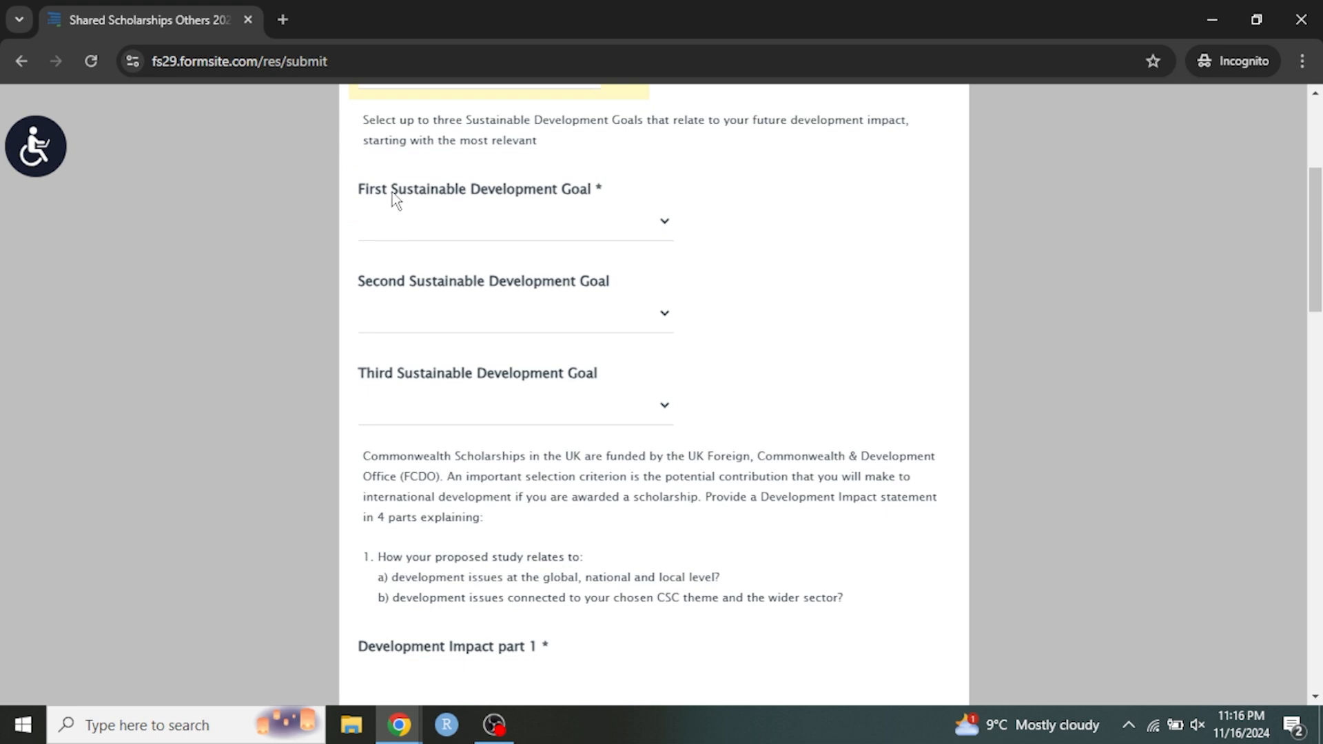
scroll(462, 226, "up", 2)
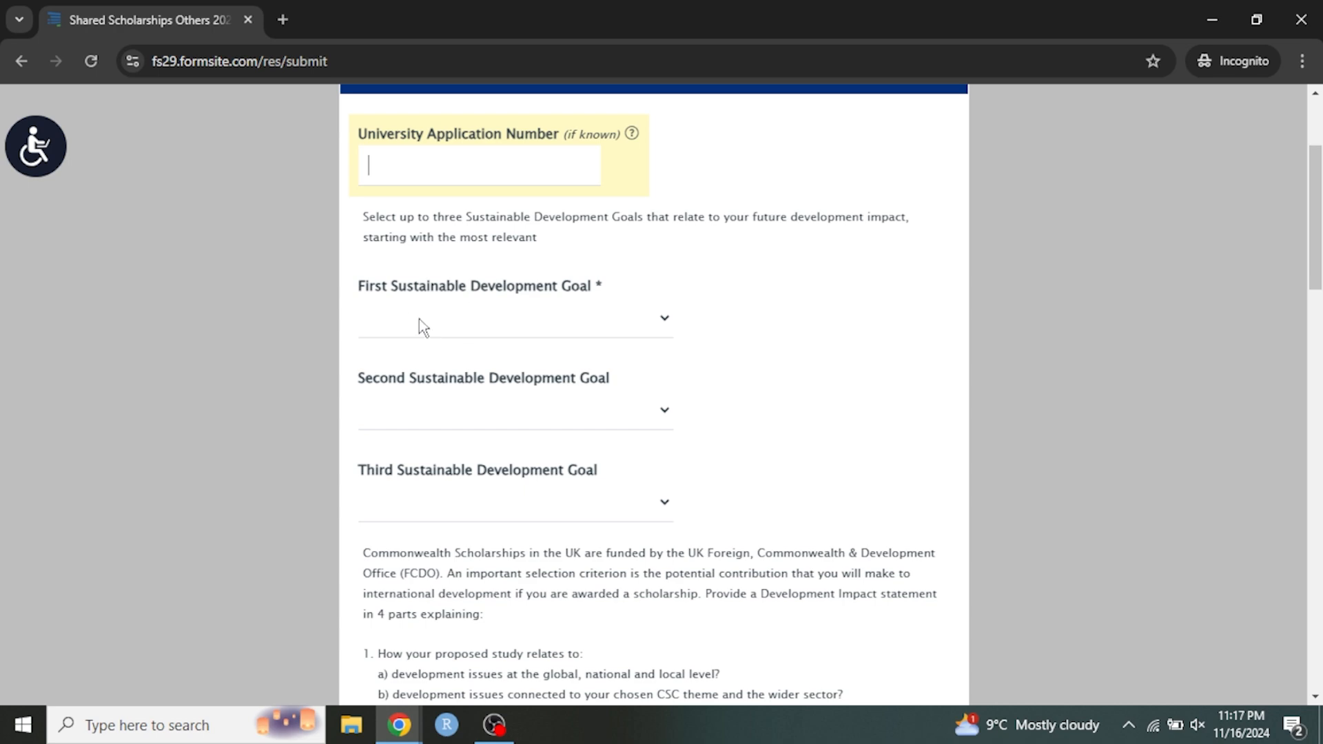
Set the First Sustainable Development Goal to Good Health and Well-Being.
left_click(460, 325)
scroll(554, 458, "down", 3)
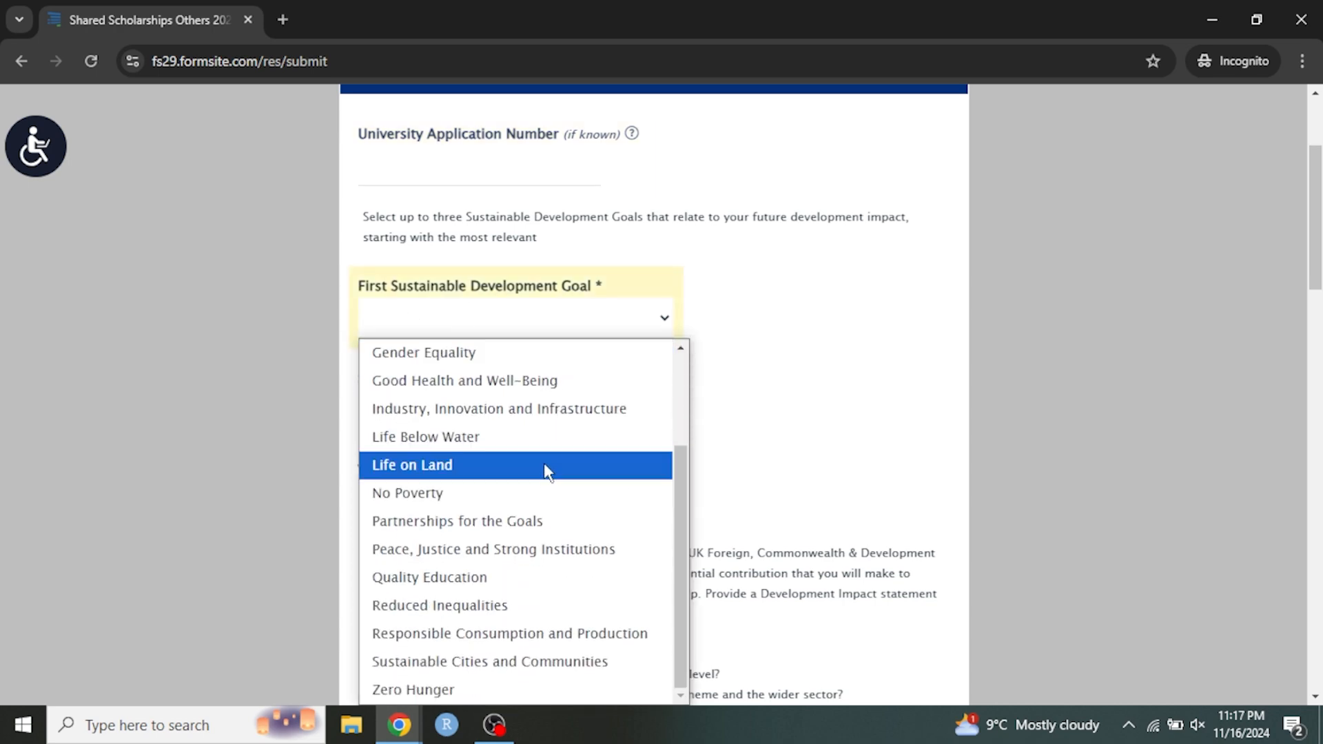
scroll(90, 458, "down", 4)
scroll(487, 222, "up", 3)
left_click(462, 220)
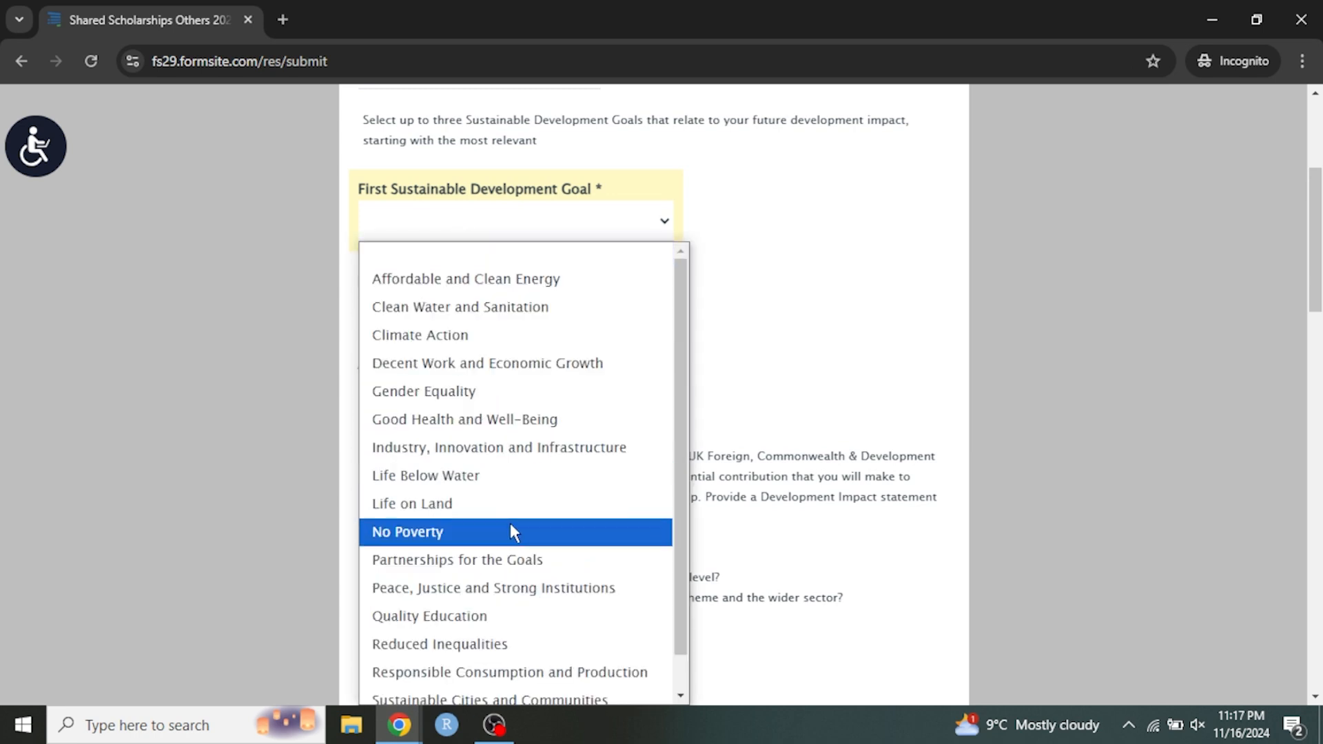
scroll(524, 481, "down", 1)
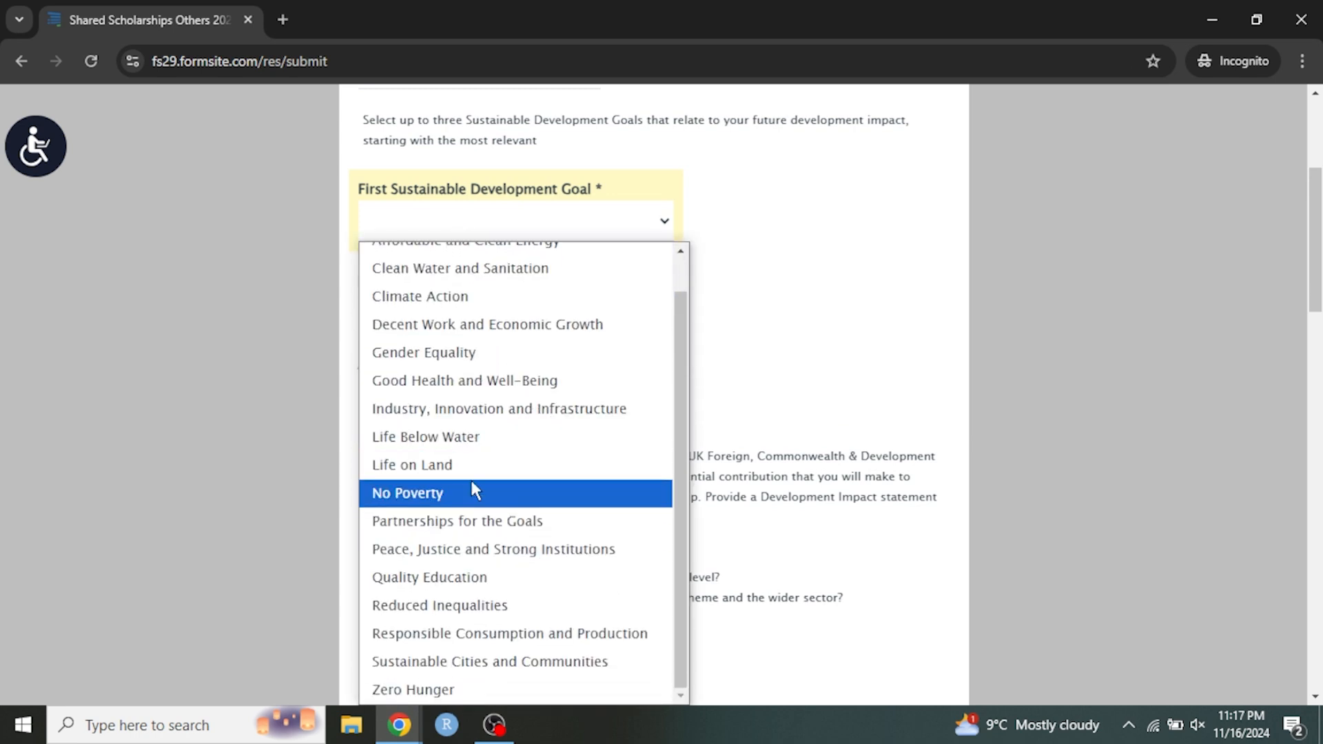
scroll(475, 486, "up", 1)
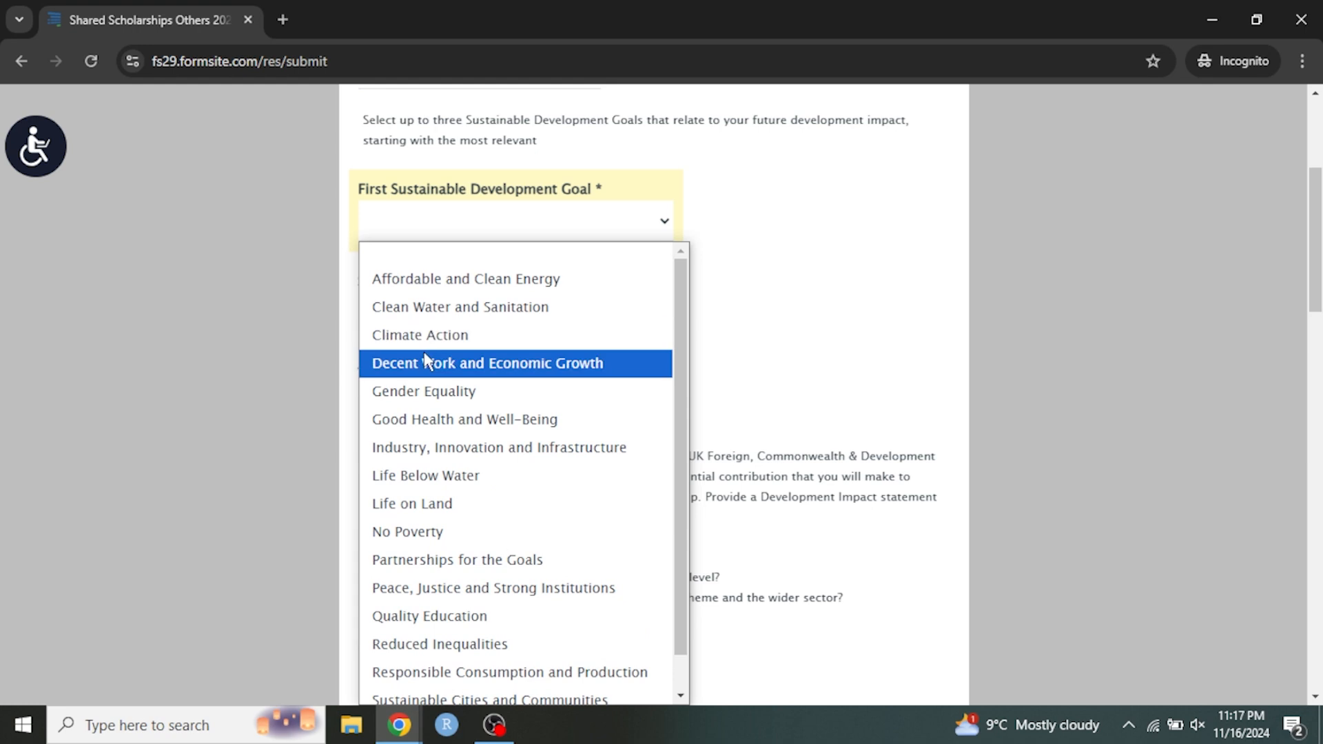
left_click(561, 421)
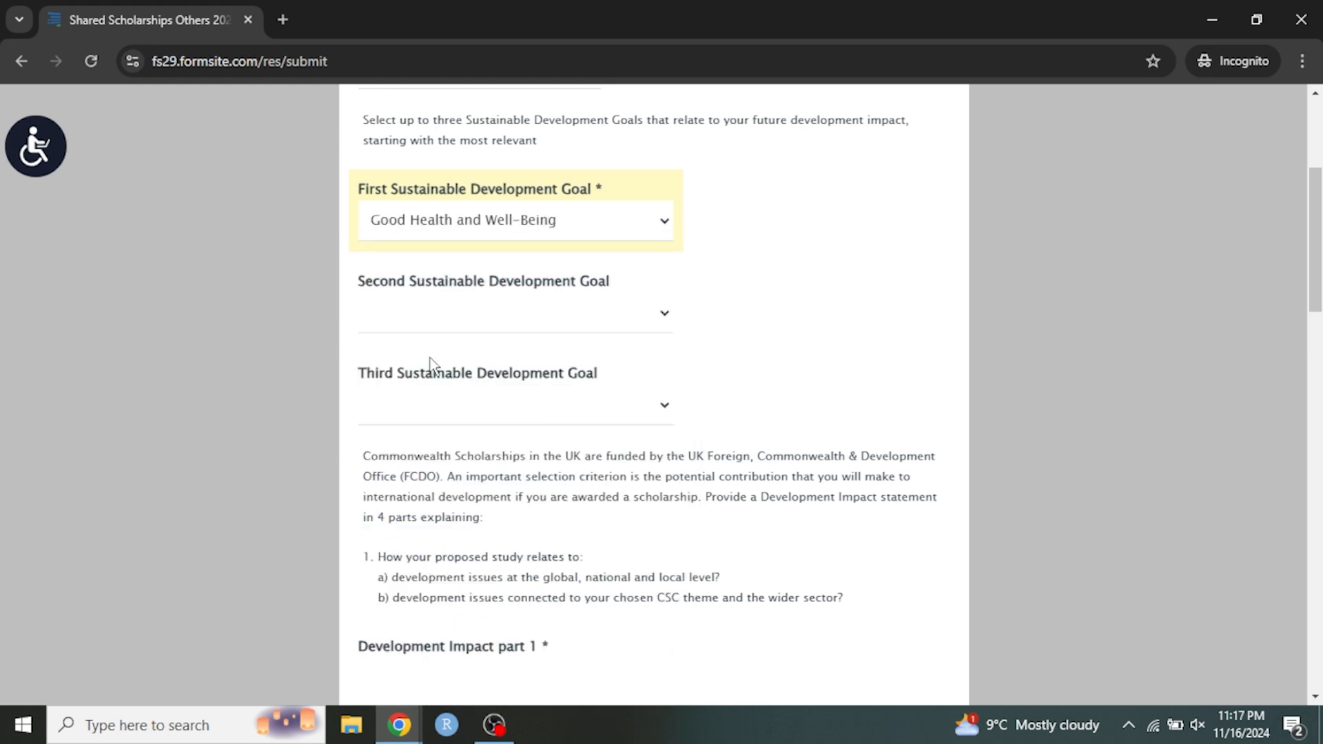
Choose Good Health and Well-Being as the Second Sustainable Development Goal.
left_click(439, 321)
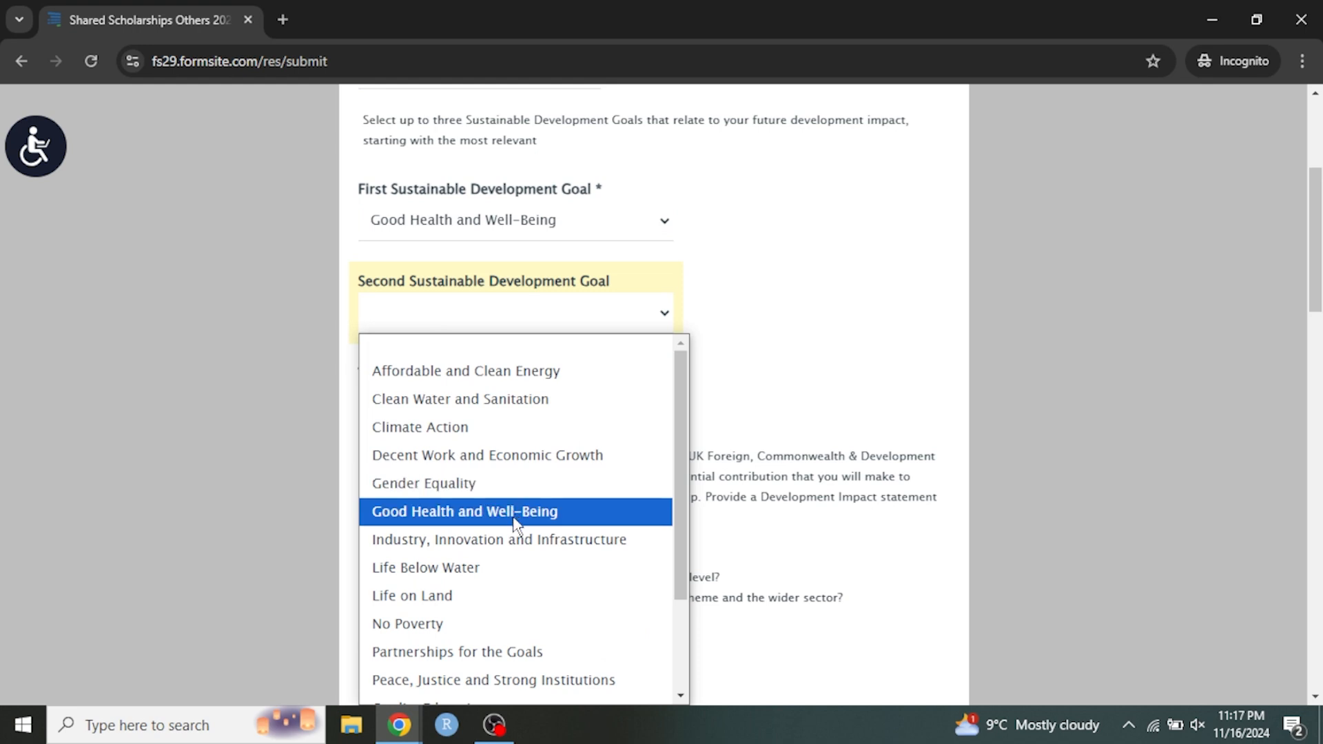
scroll(576, 550, "down", 2)
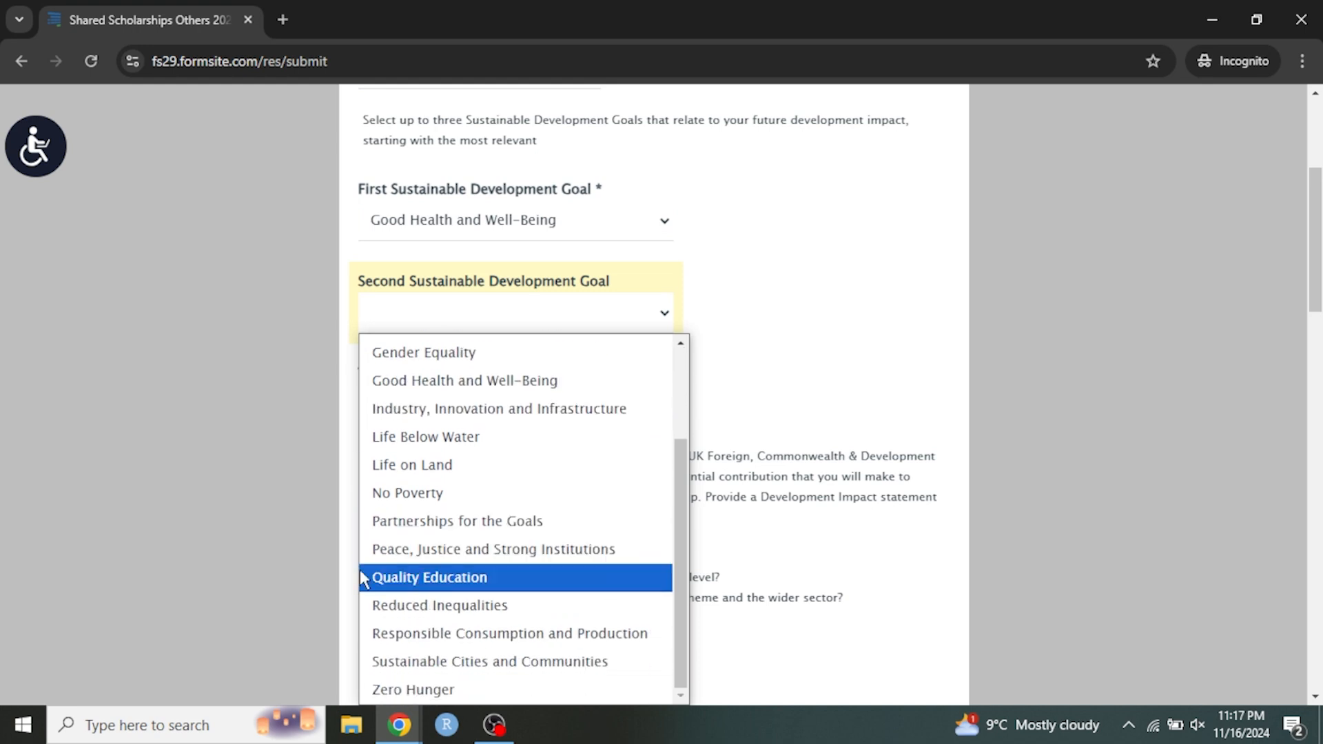
scroll(235, 510, "down", 1)
left_click(487, 217)
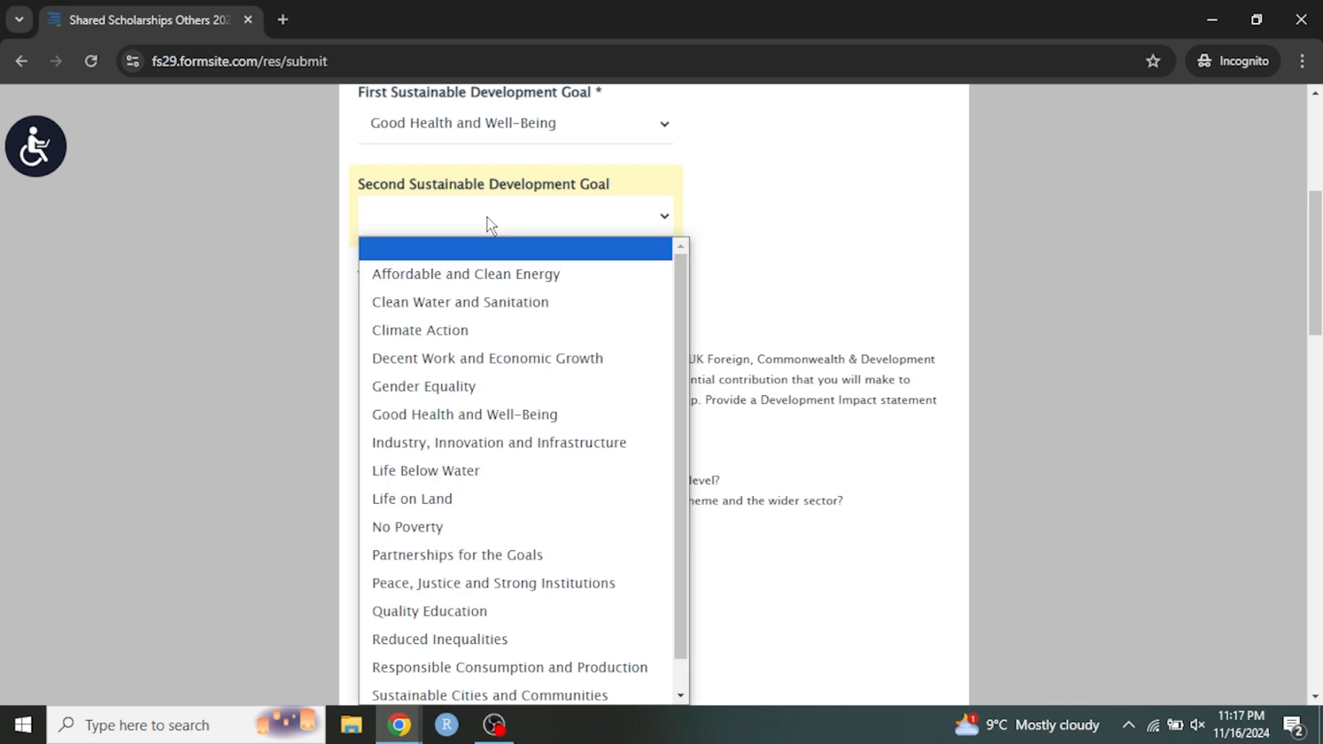
left_click(215, 298)
scroll(308, 317, "up", 3)
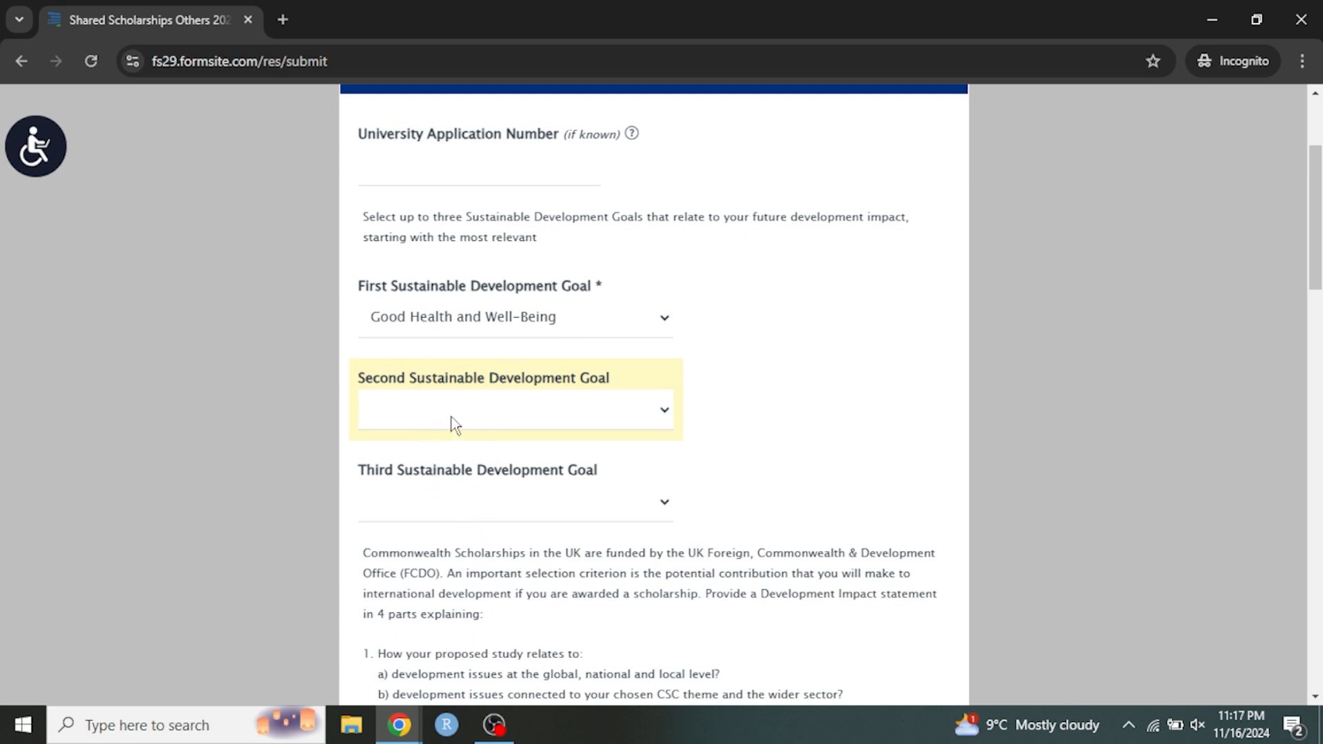
left_click(455, 424)
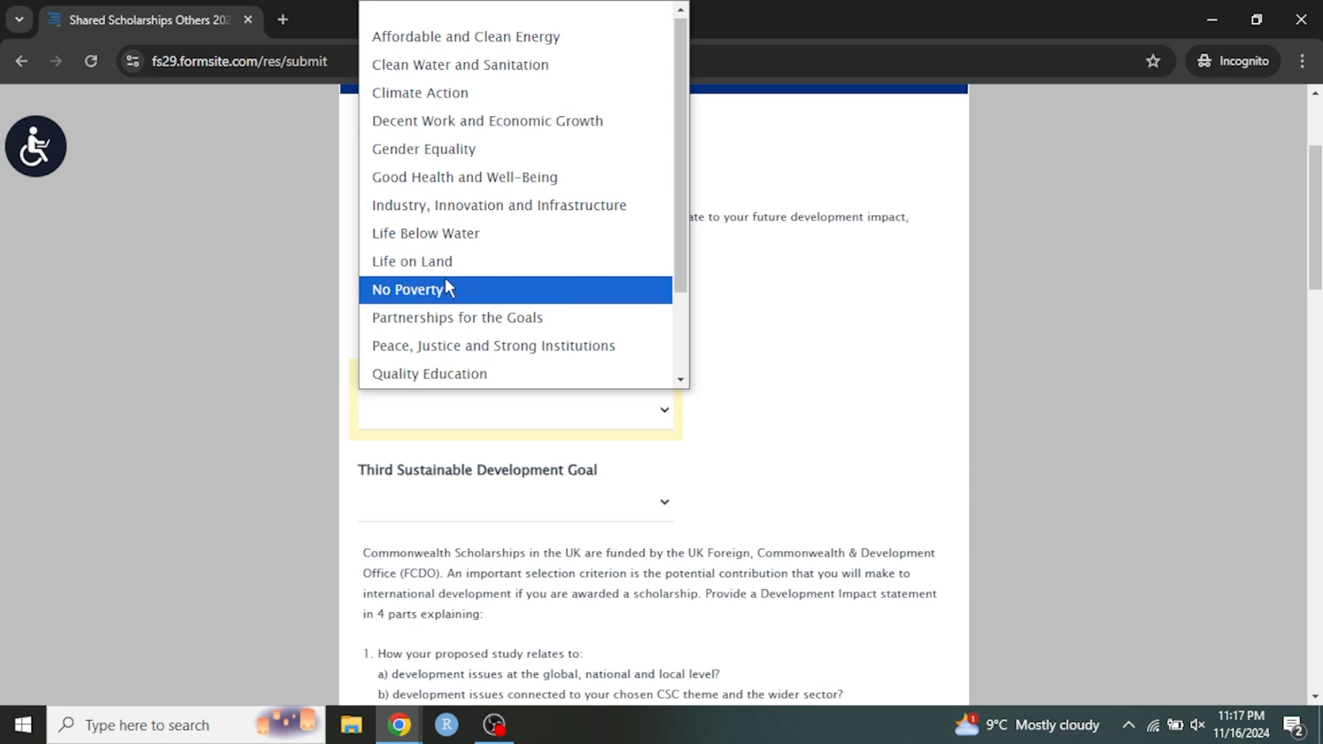
left_click(410, 180)
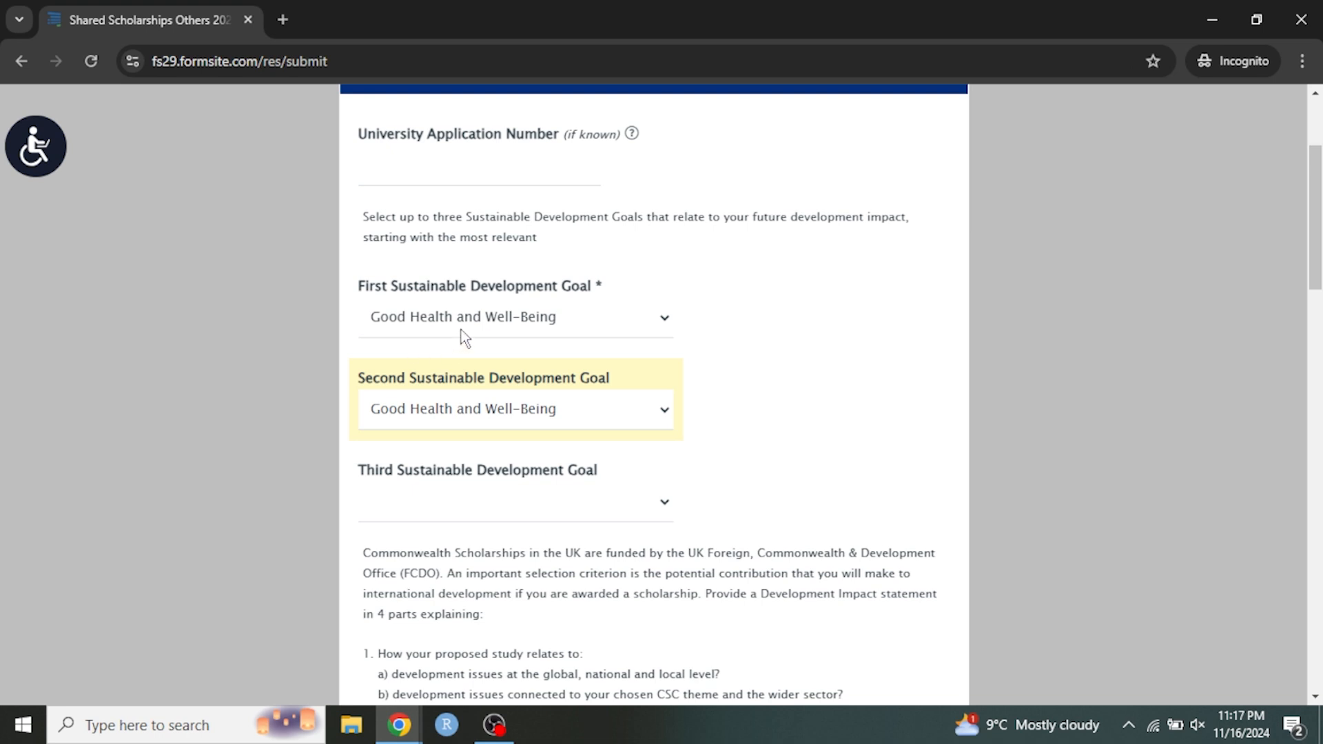
left_click(479, 417)
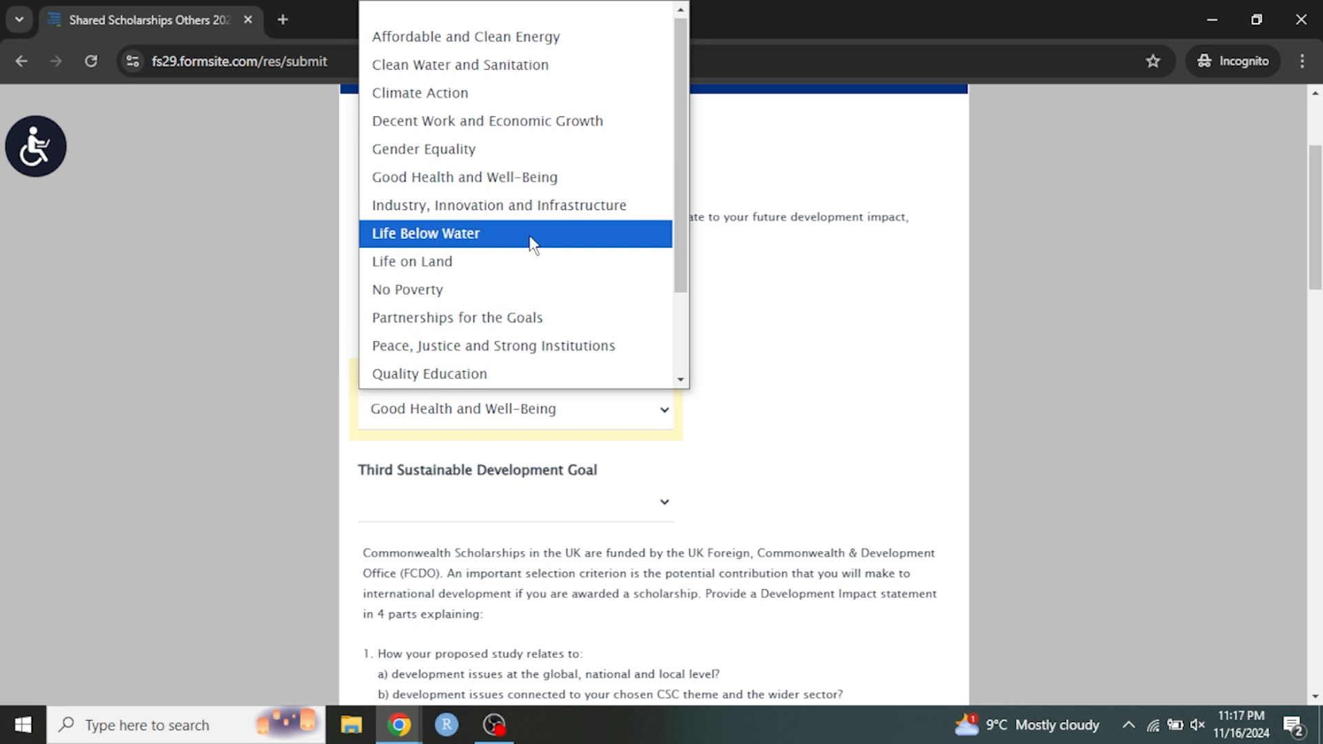
scroll(527, 241, "down", 2)
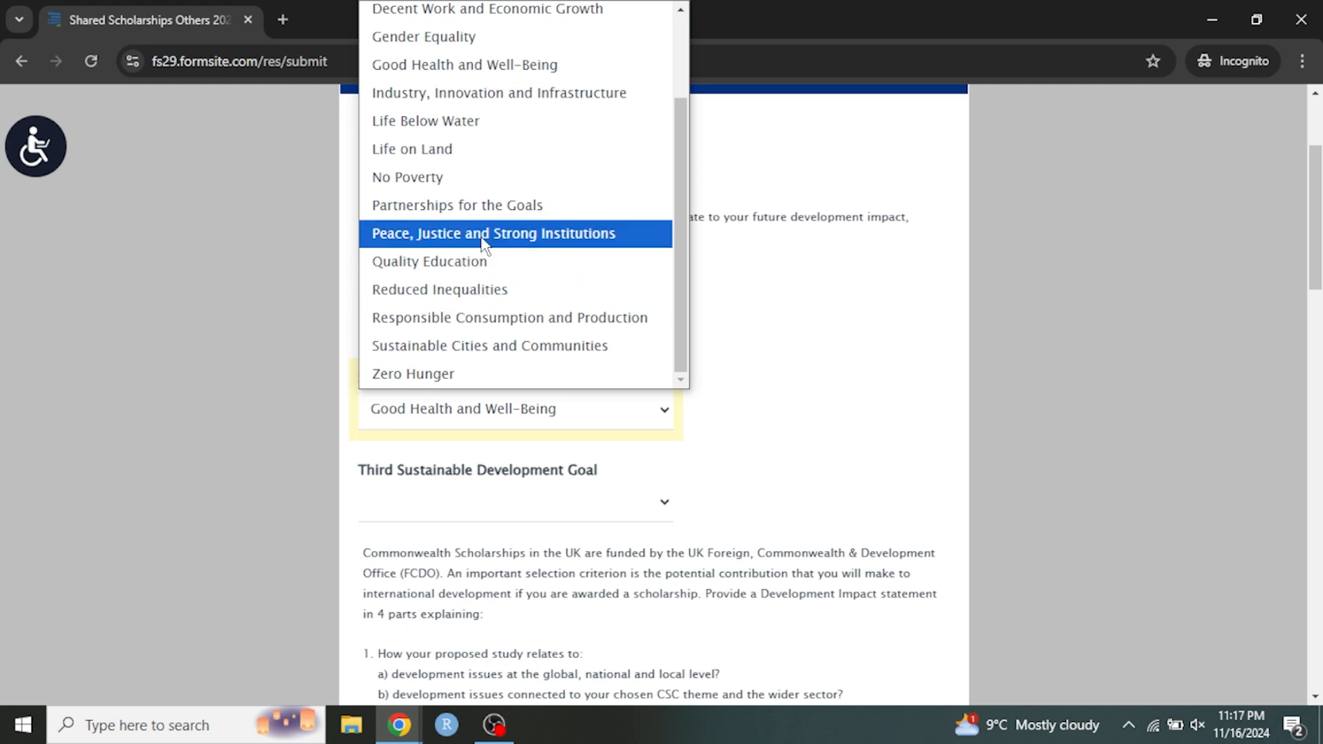
scroll(480, 198, "up", 2)
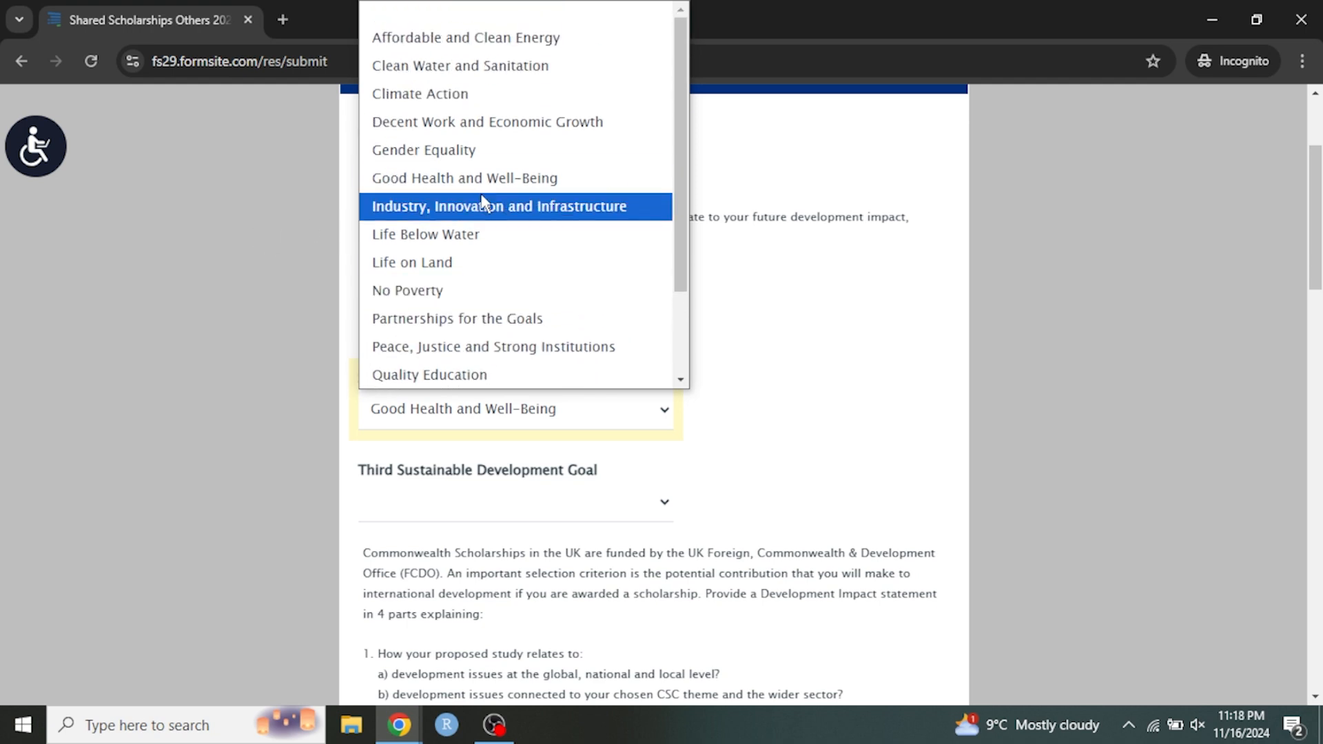
left_click(225, 236)
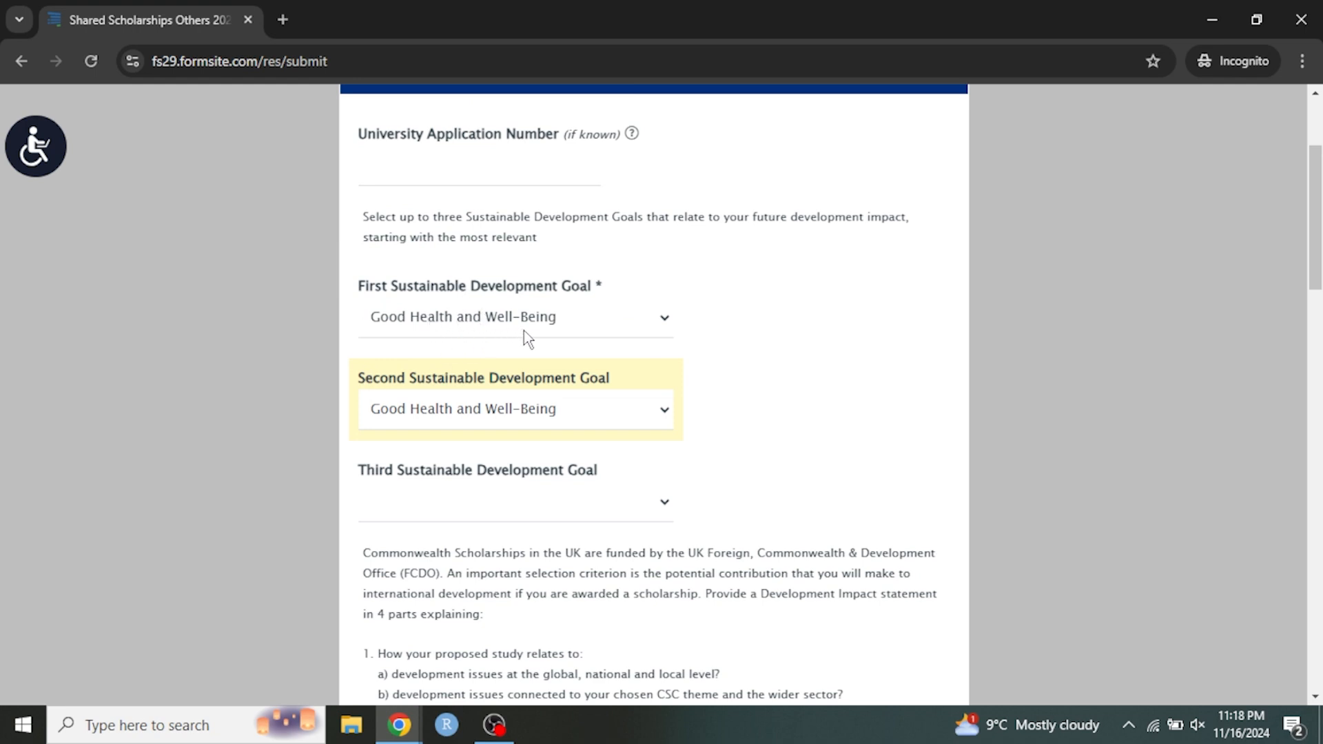
Select Good Health and Well-Being for the Third Sustainable Development Goal.
scroll(524, 329, "down", 1)
left_click(476, 397)
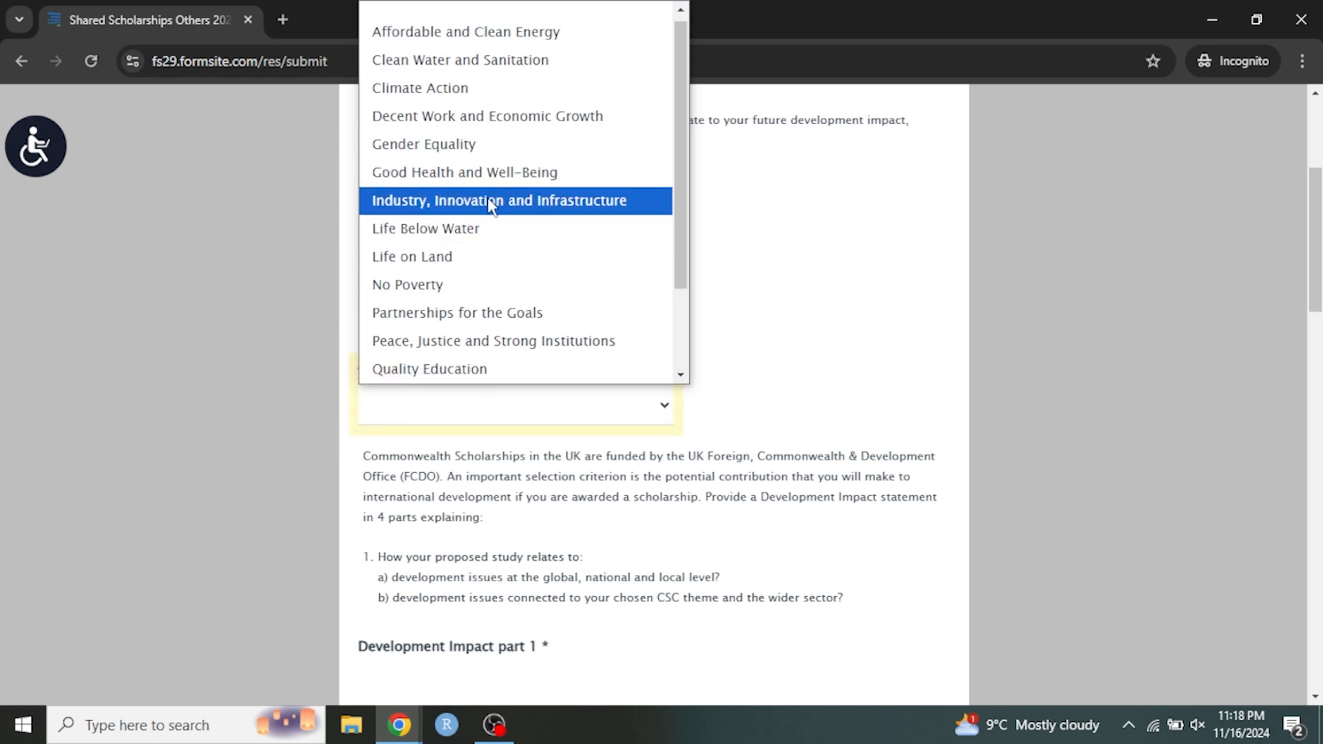
scroll(473, 255, "down", 2)
scroll(484, 253, "up", 2)
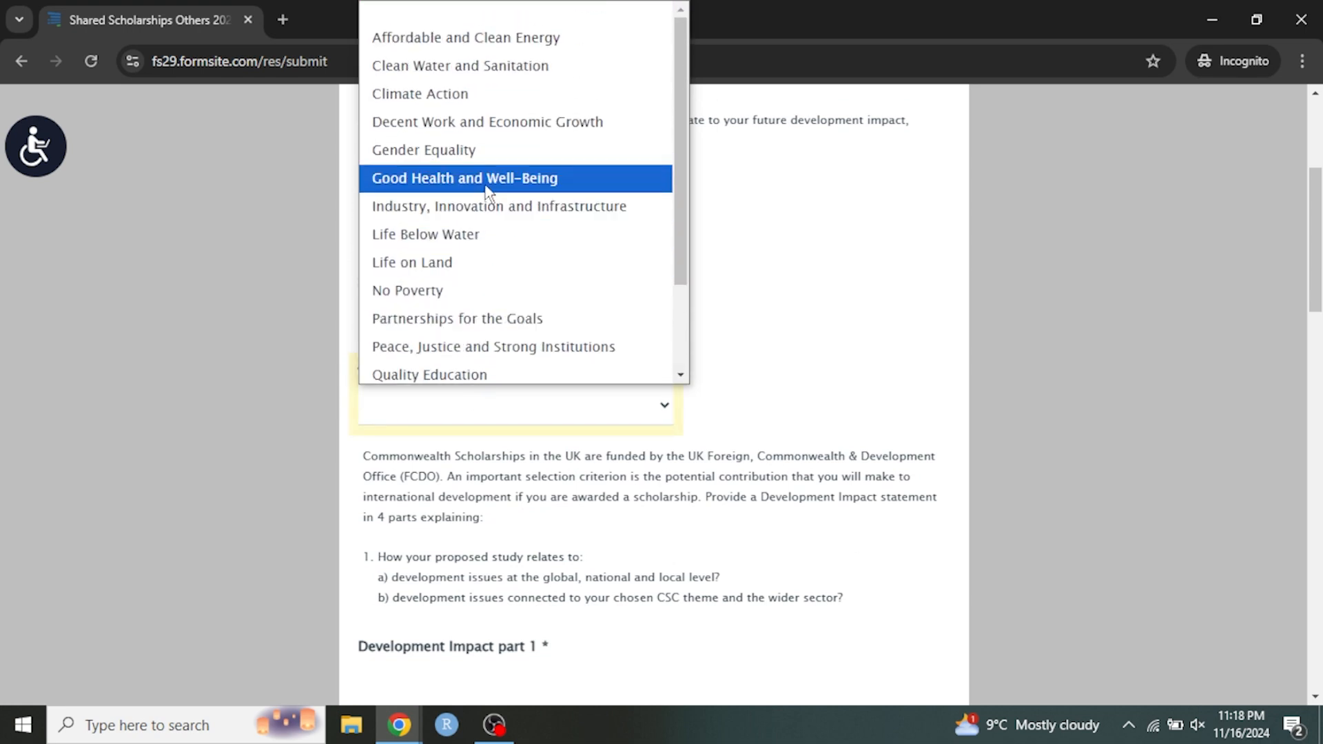
scroll(487, 183, "down", 2)
scroll(483, 224, "up", 2)
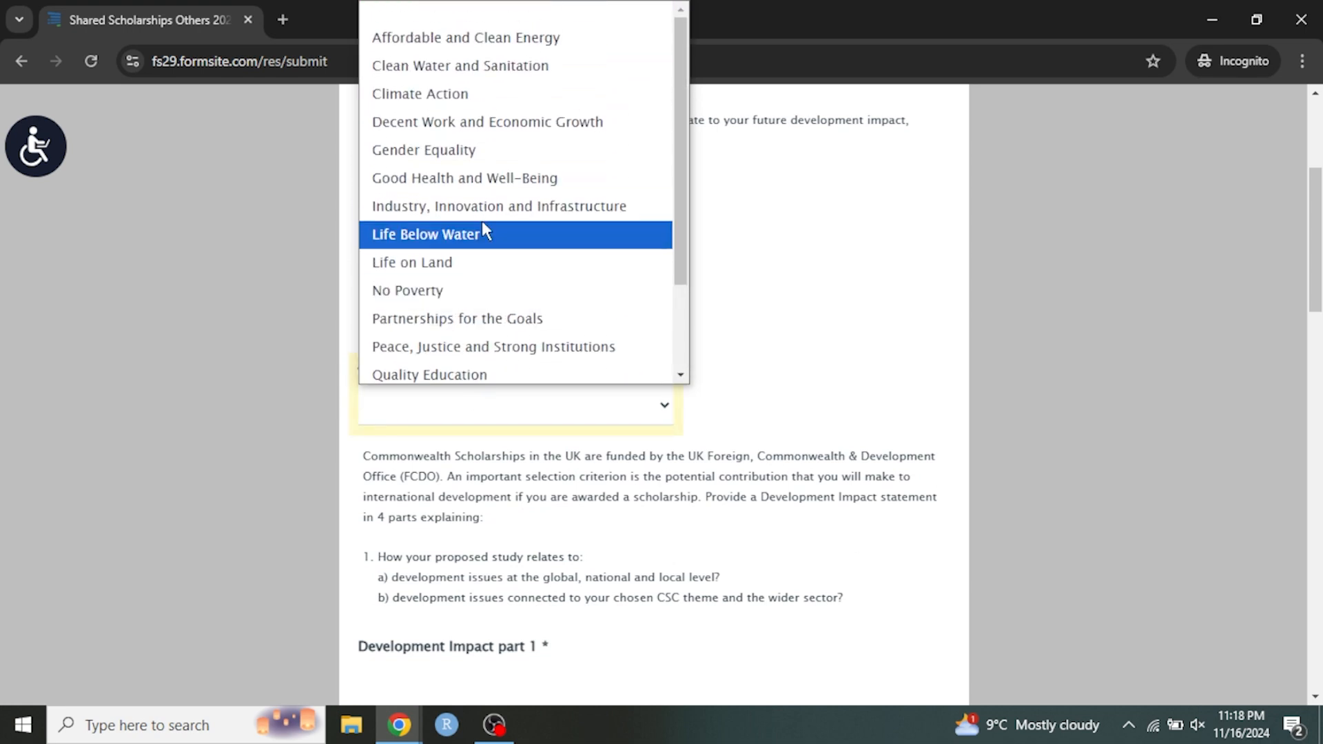
left_click(474, 178)
Read through the questions and word limits of the four Development Impact statement parts.
scroll(482, 355, "down", 1)
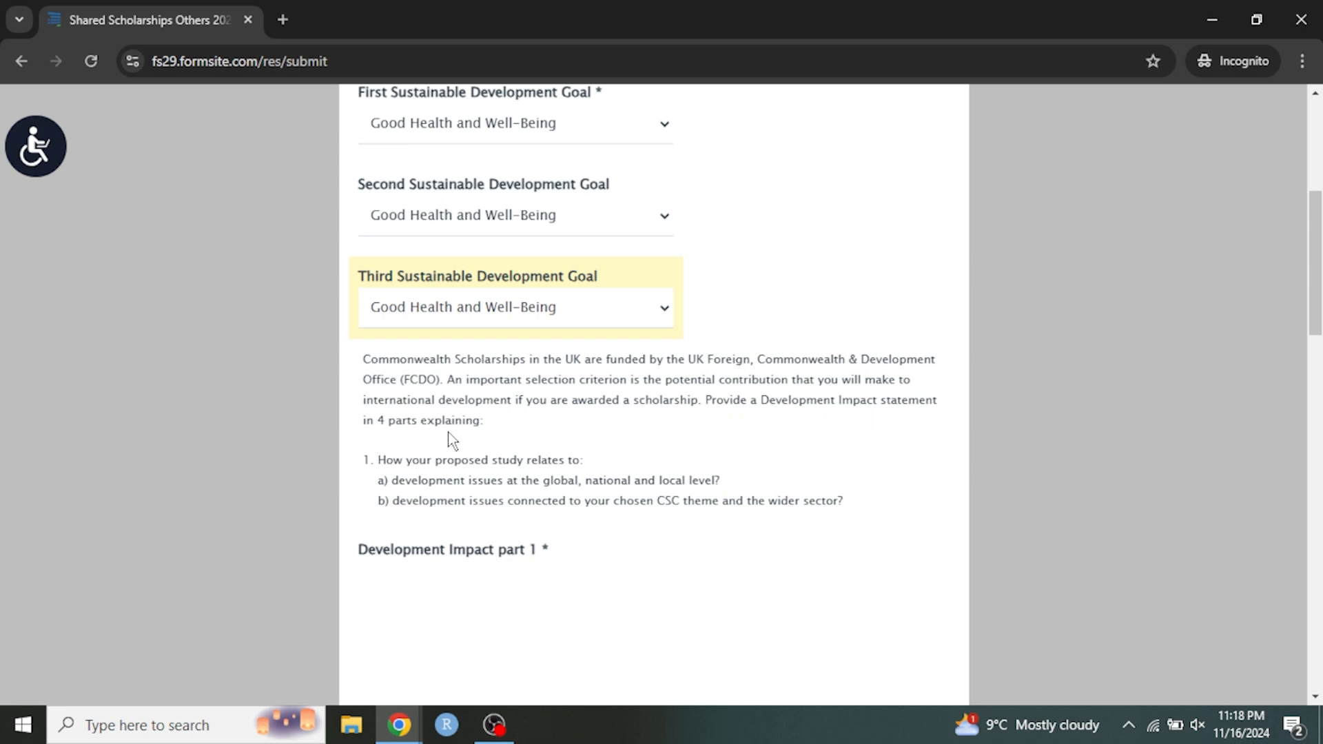
scroll(469, 438, "down", 10)
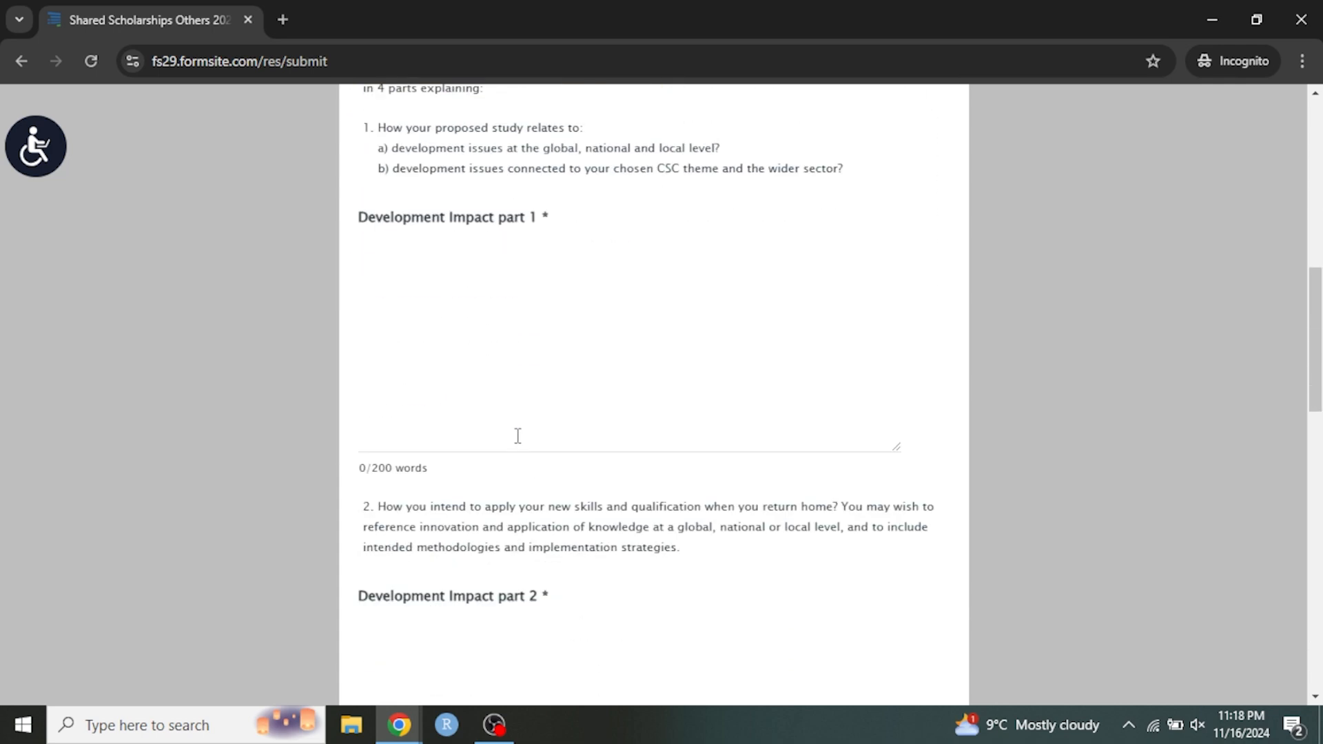
scroll(541, 408, "down", 5)
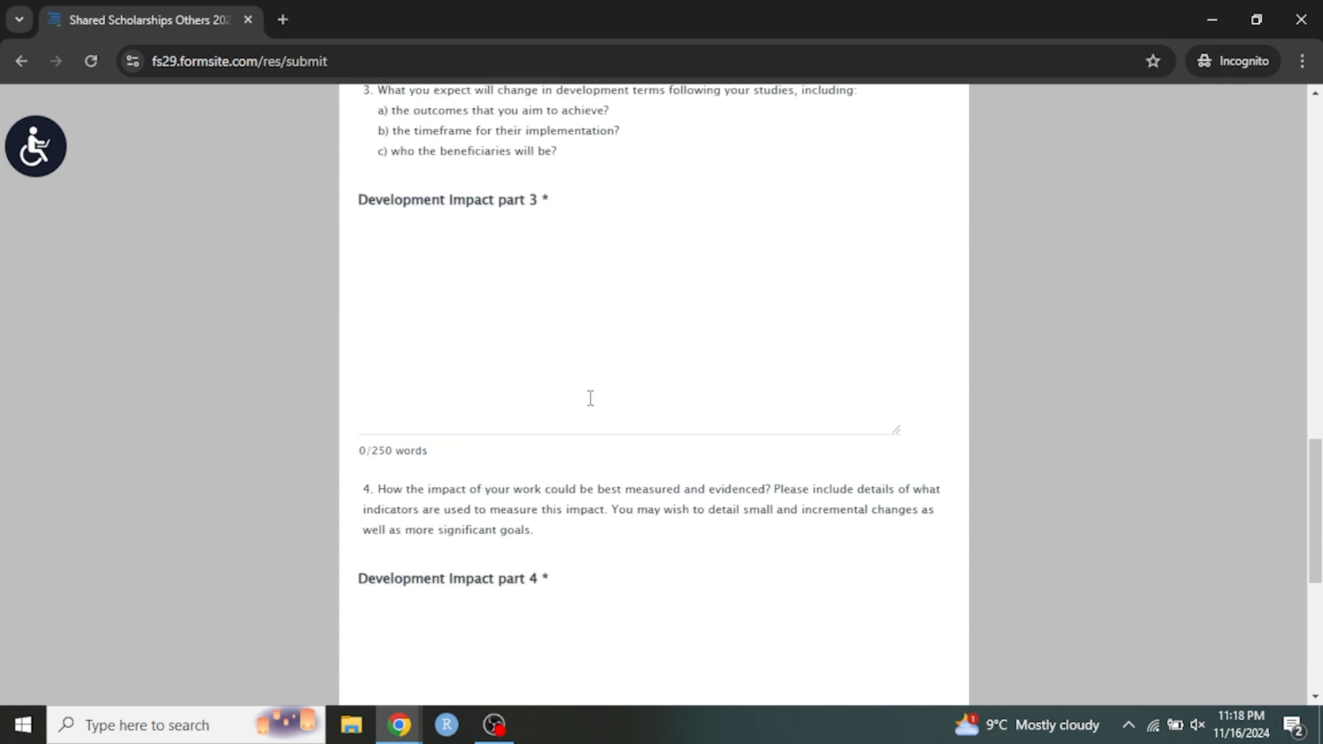
scroll(596, 403, "down", 4)
scroll(585, 414, "up", 20)
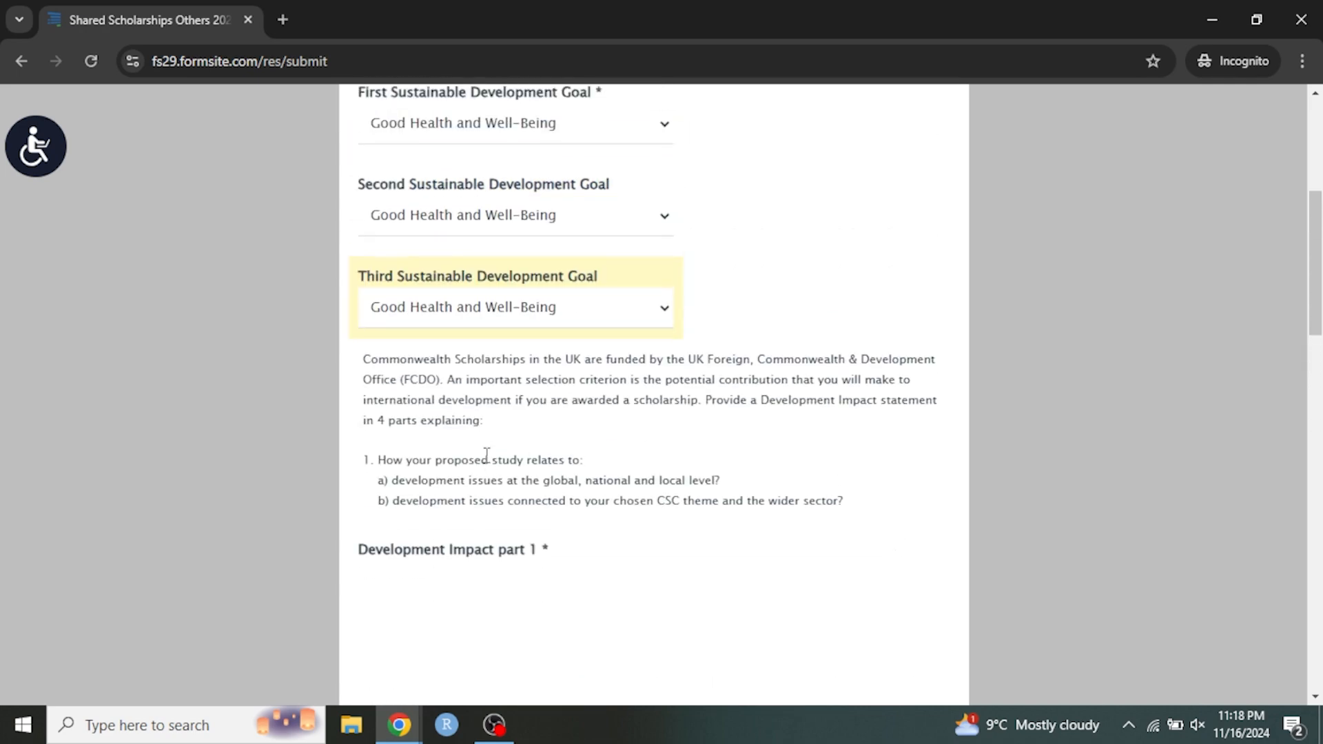
scroll(503, 434, "down", 3)
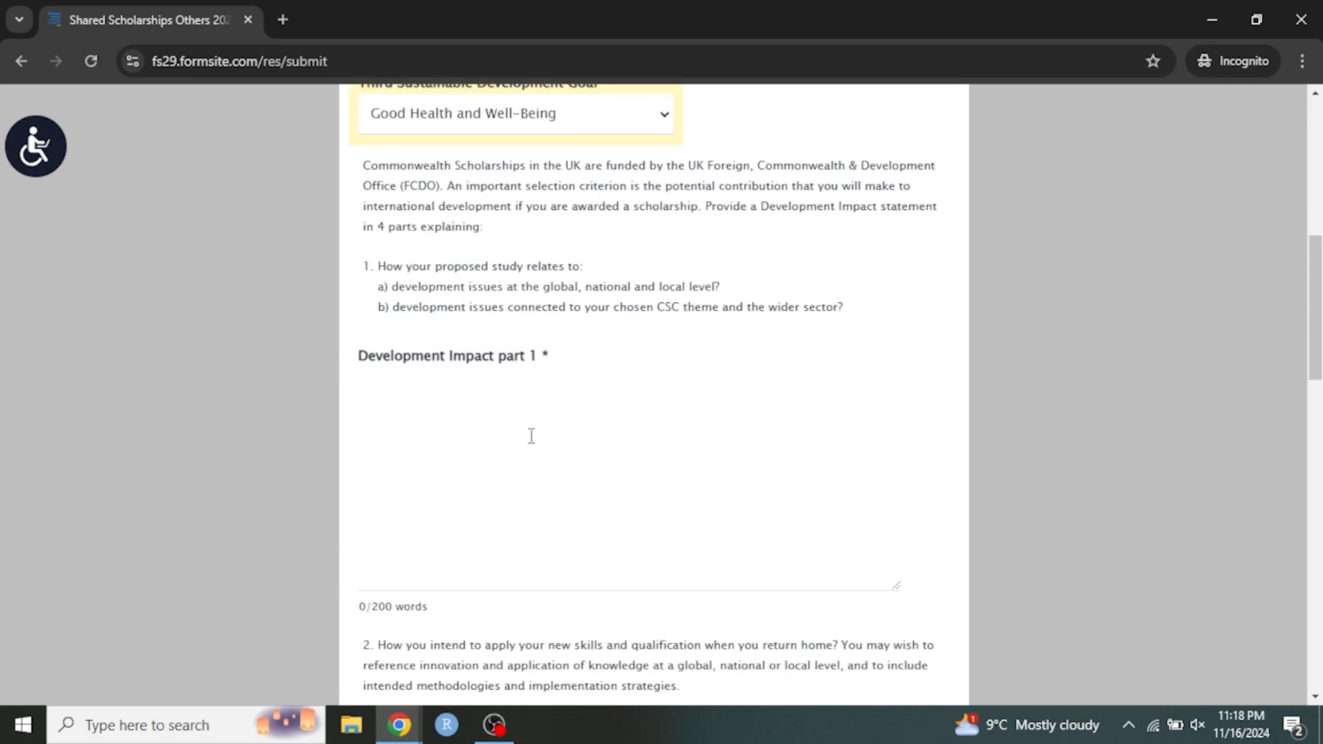
scroll(531, 448, "down", 10)
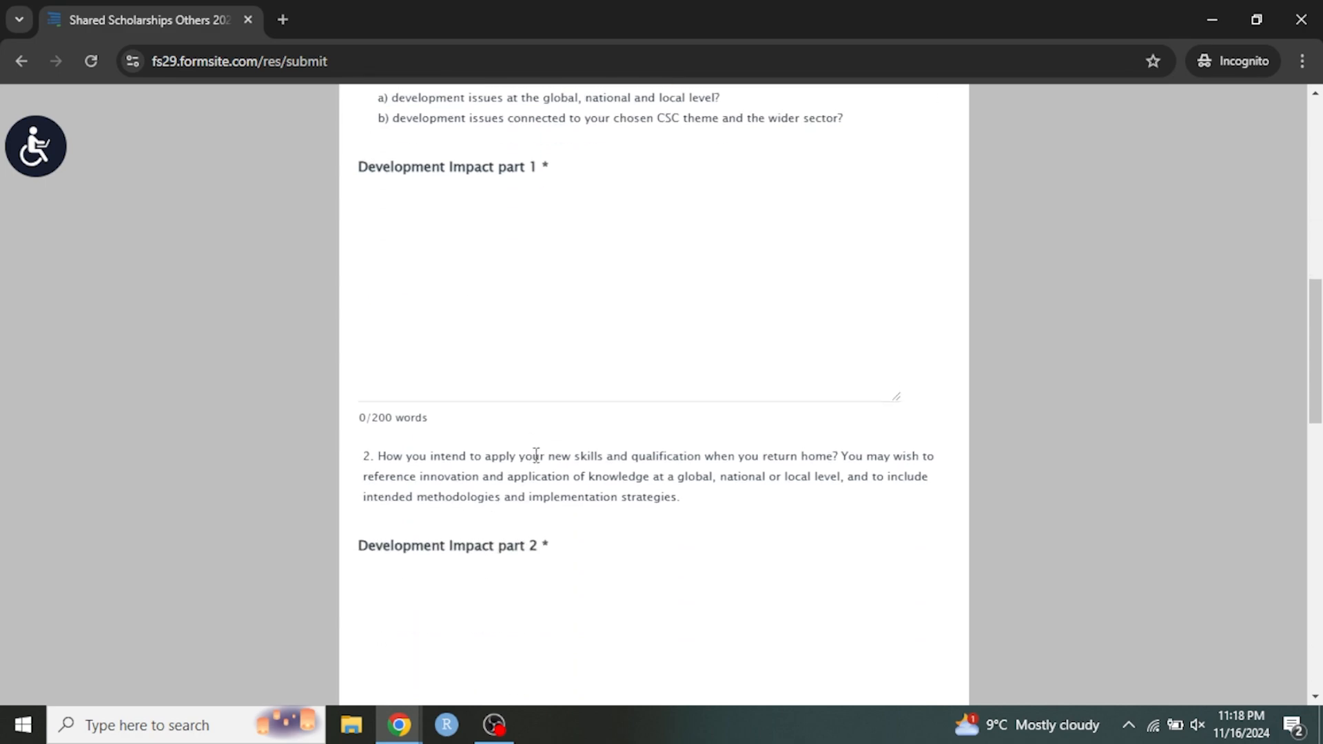
scroll(561, 448, "up", 12)
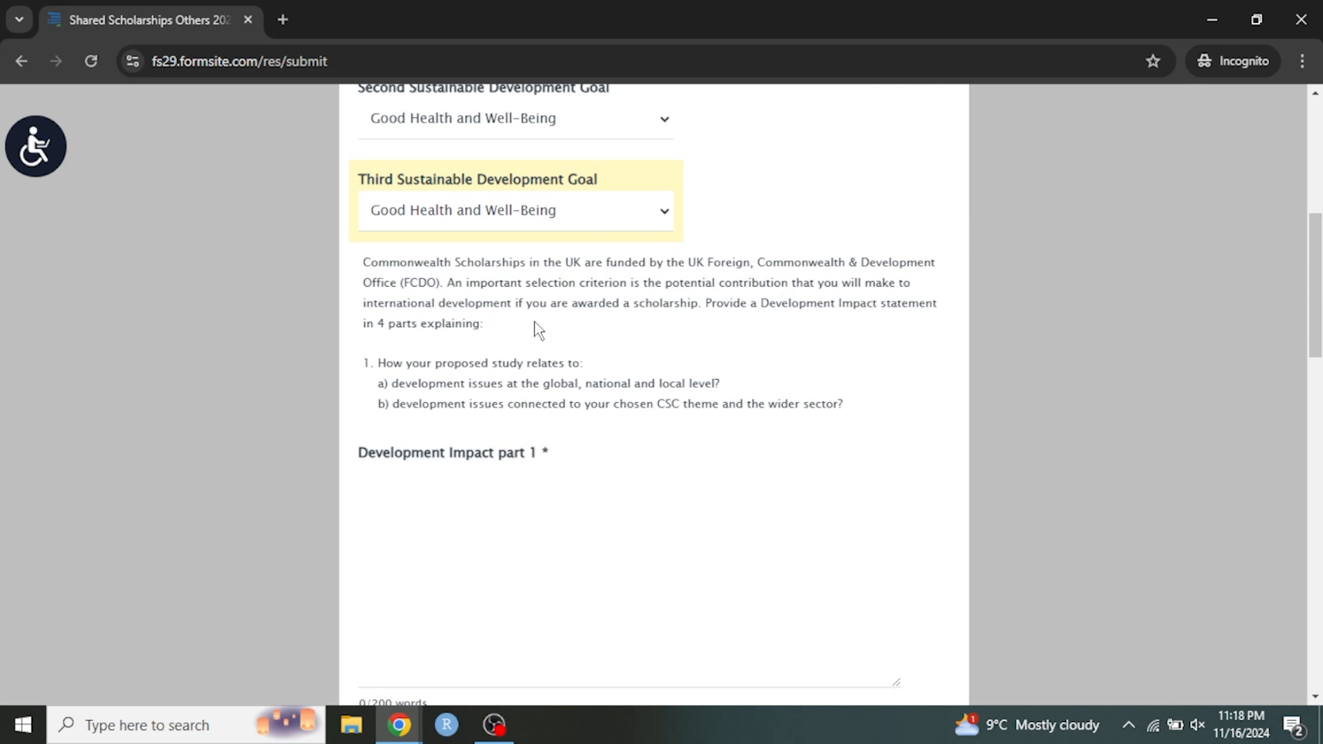
scroll(511, 331, "down", 1)
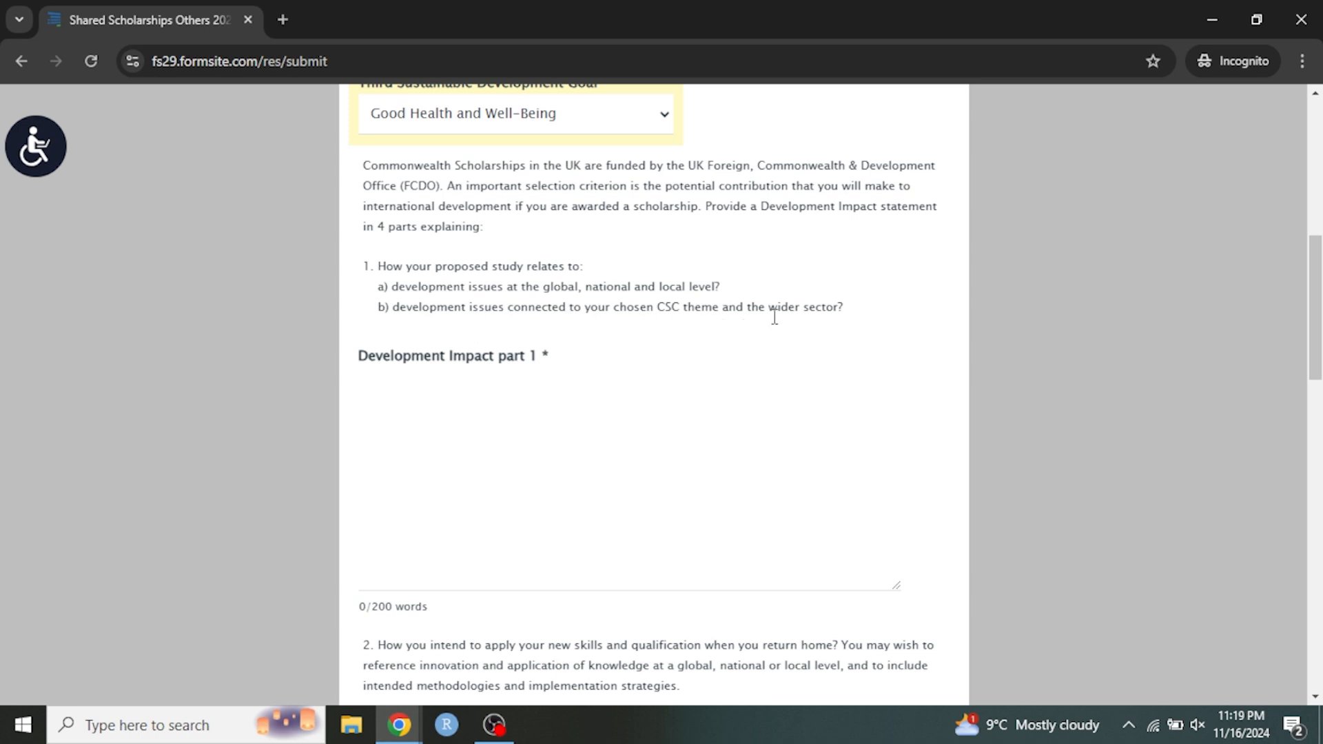
scroll(811, 319, "down", 3)
scroll(593, 275, "down", 3)
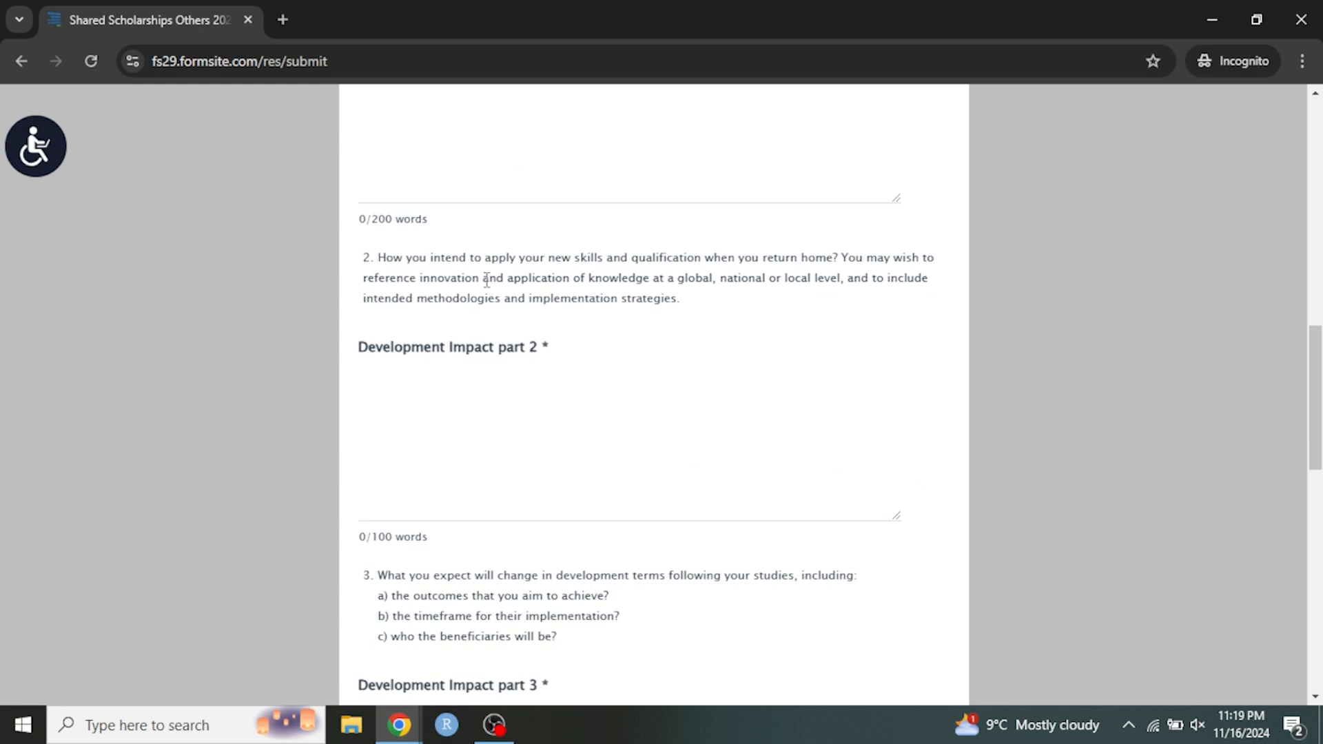
scroll(643, 280, "down", 3)
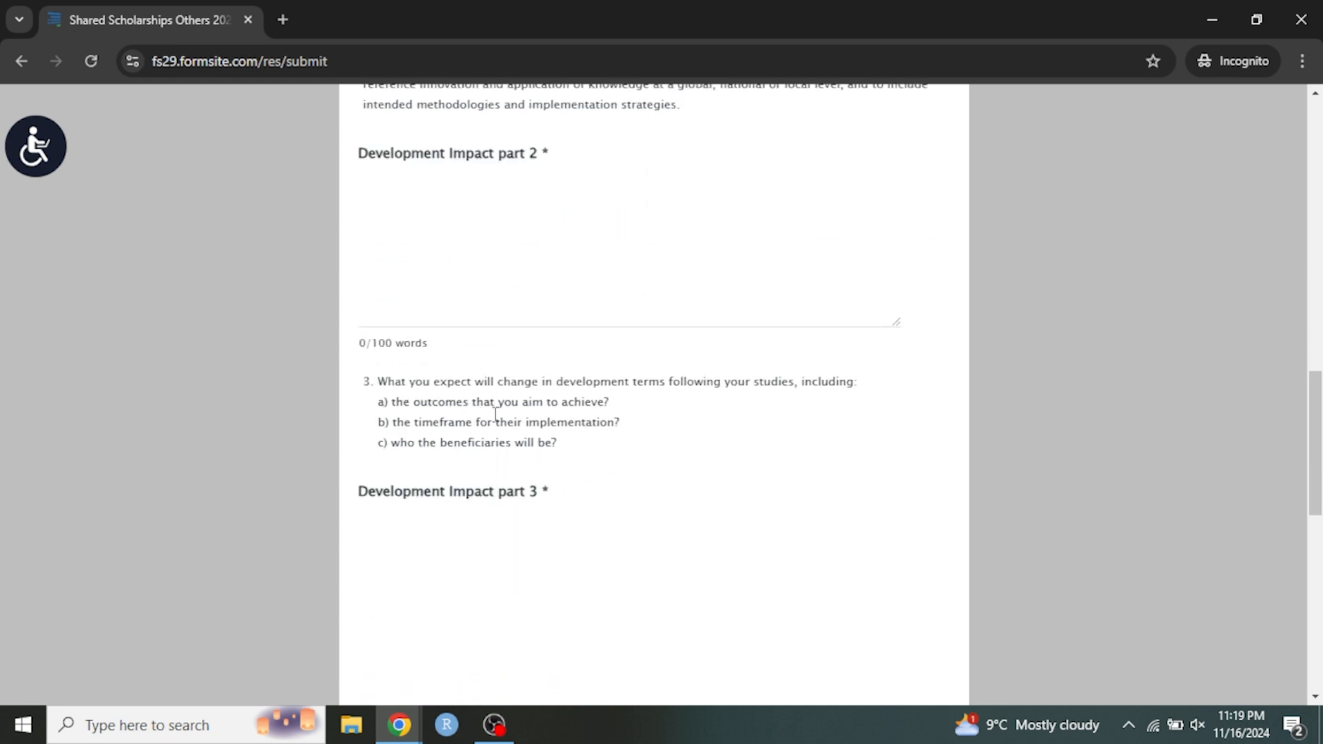
scroll(579, 441, "down", 7)
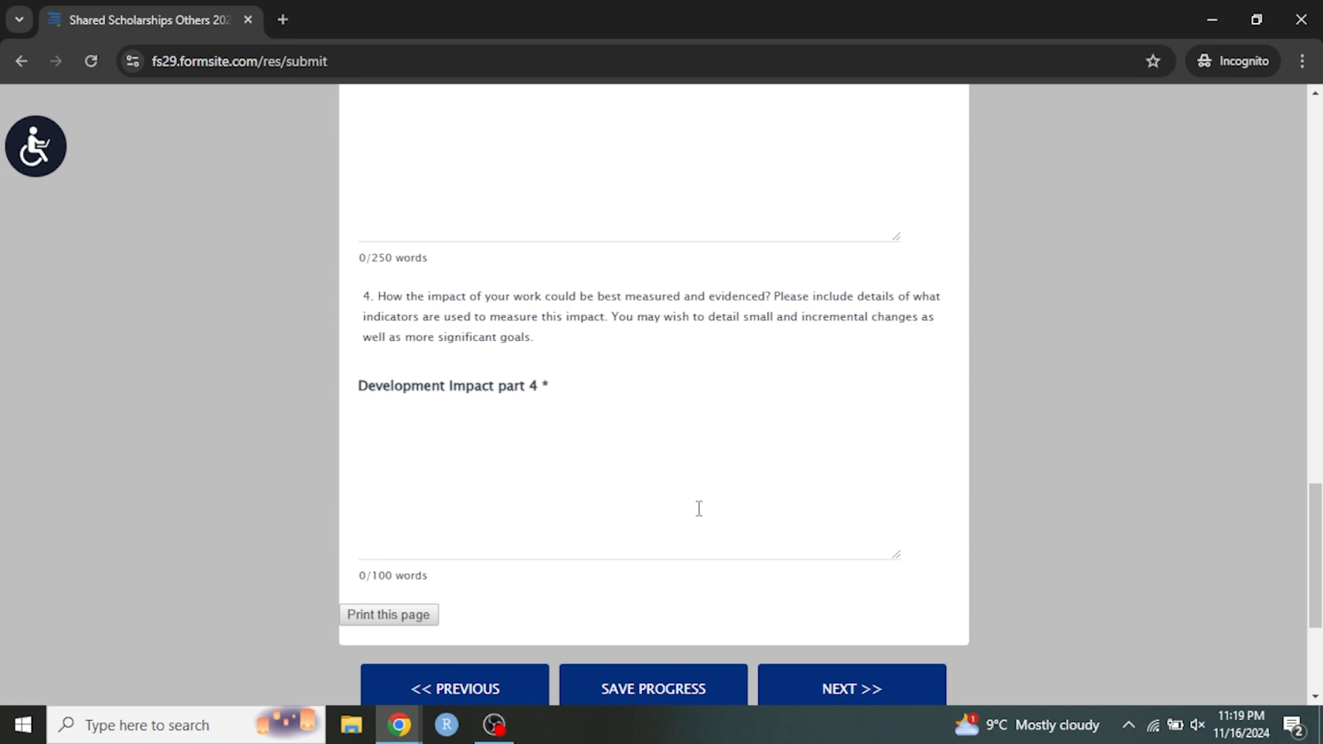
scroll(695, 474, "up", 4)
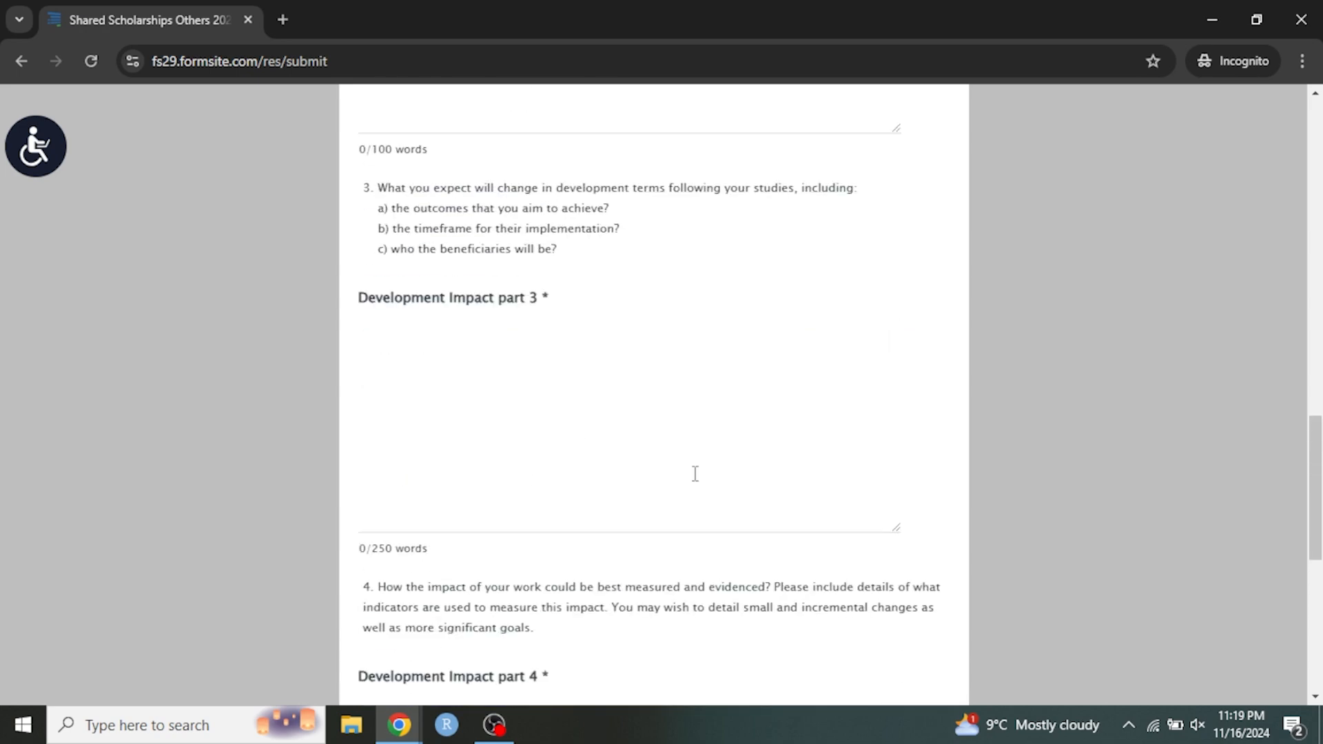
scroll(686, 456, "up", 13)
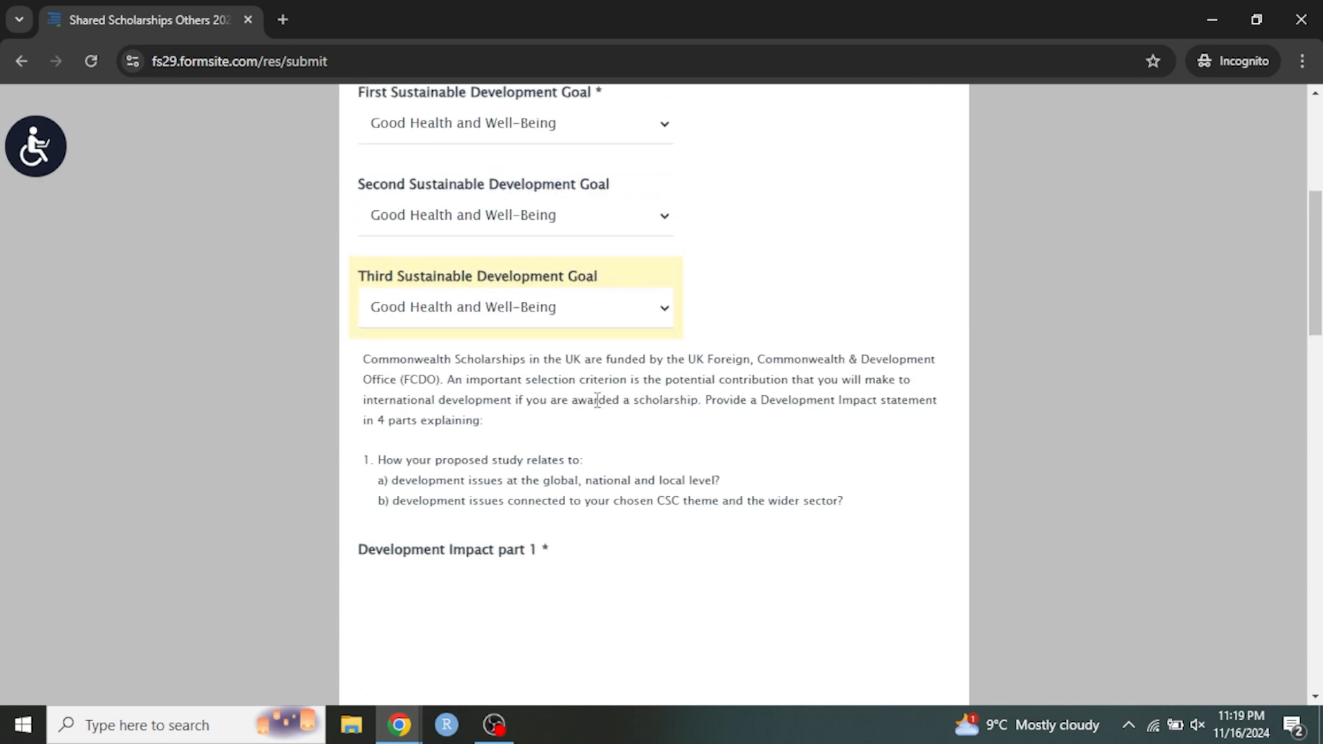
scroll(597, 399, "down", 3)
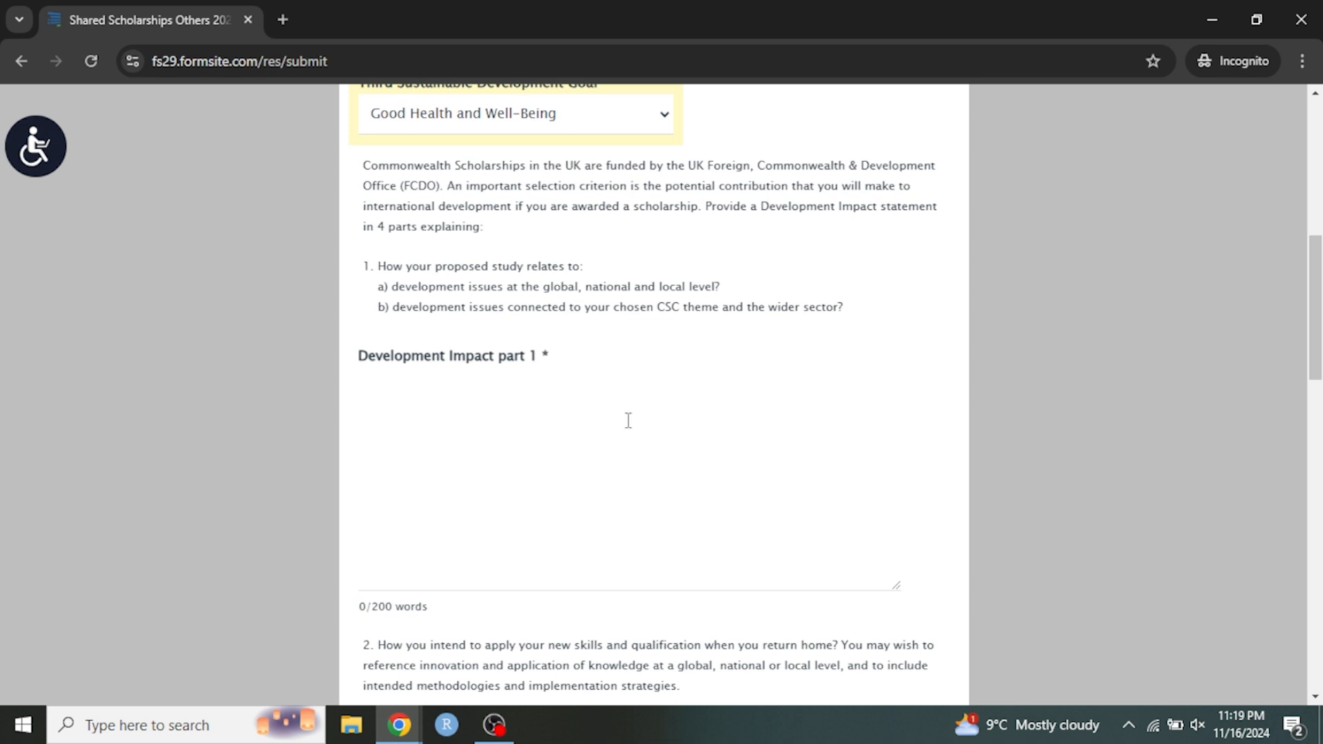
Review the prompts for Development Impact parts 1 to 3, highlighting the part 1 question on how the proposed study relates to development issues.
scroll(620, 428, "down", 5)
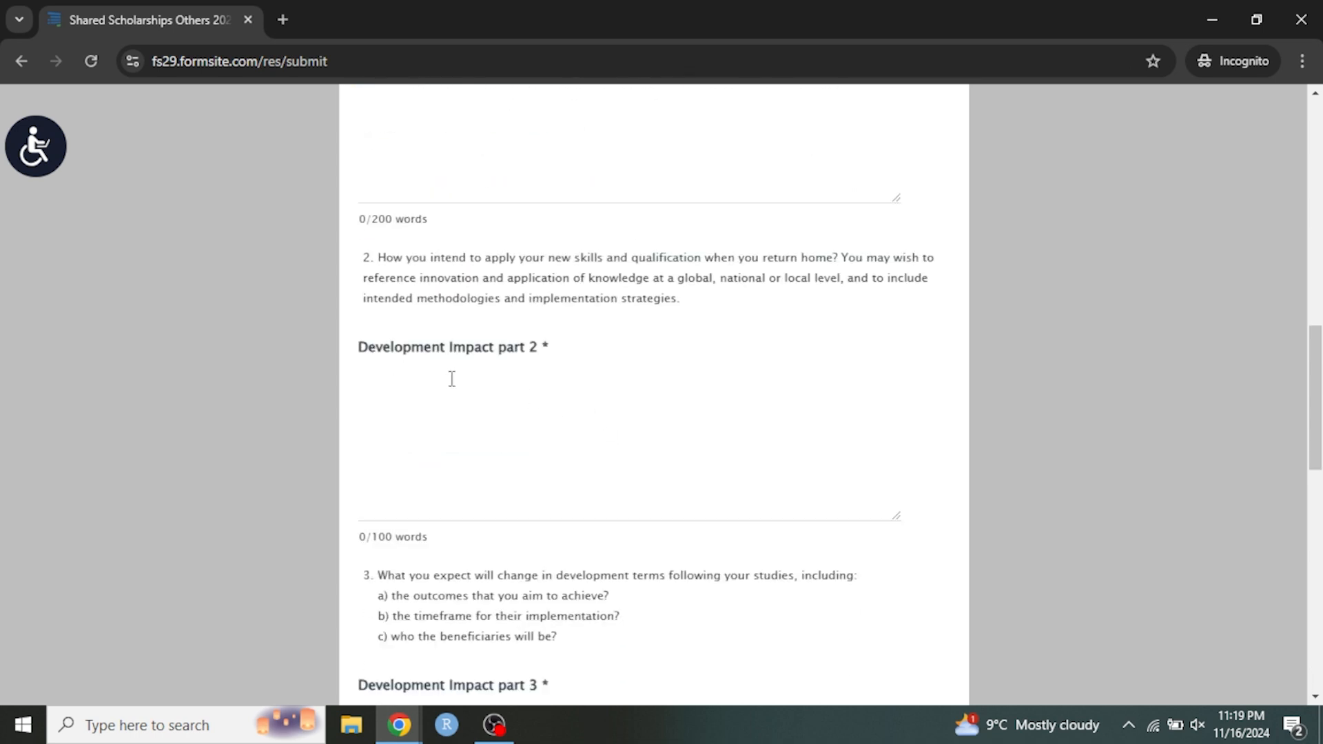
scroll(547, 386, "down", 6)
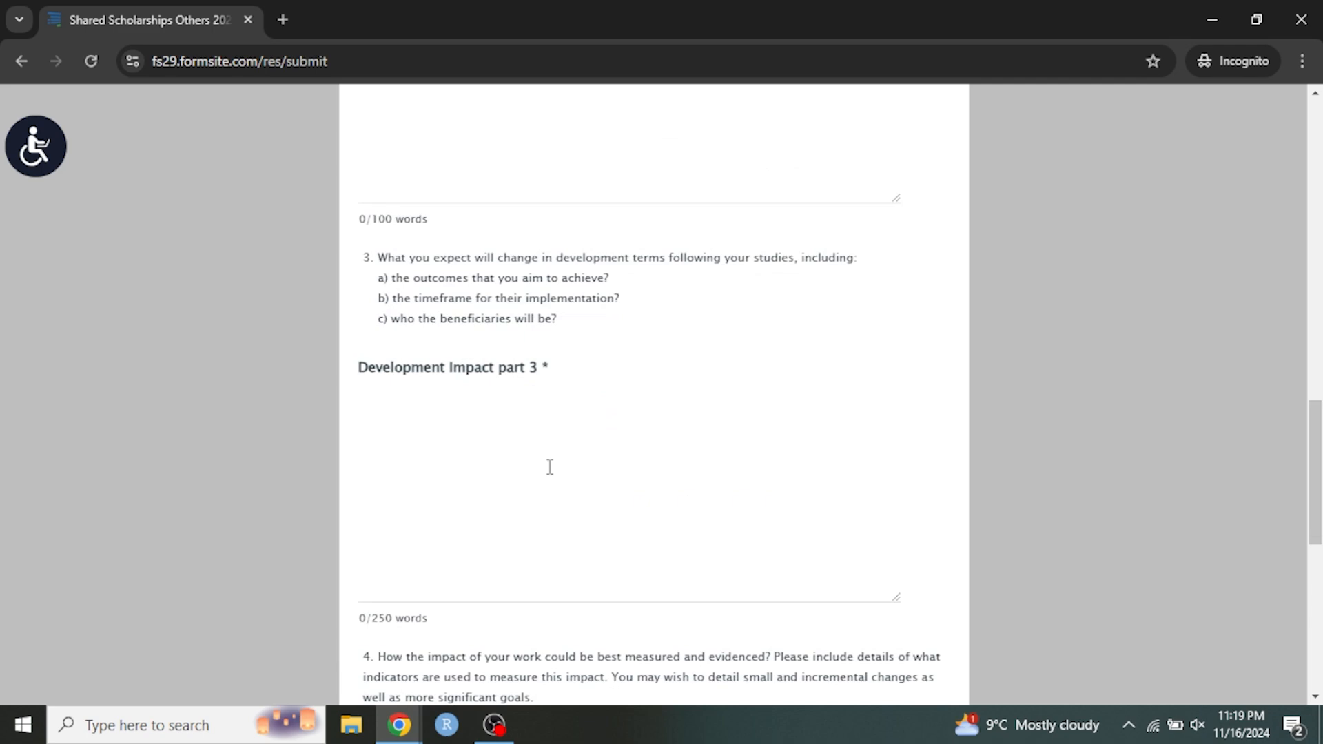
scroll(628, 451, "up", 6)
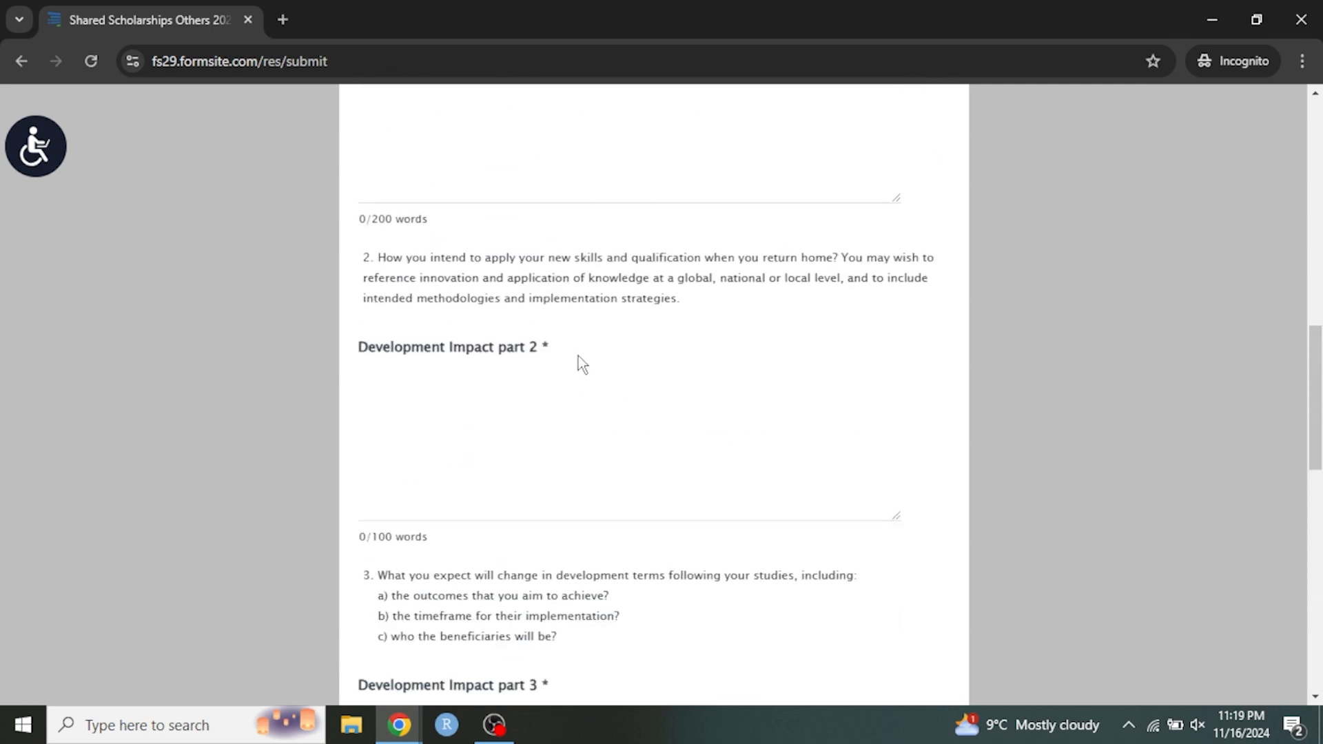
scroll(658, 370, "up", 3)
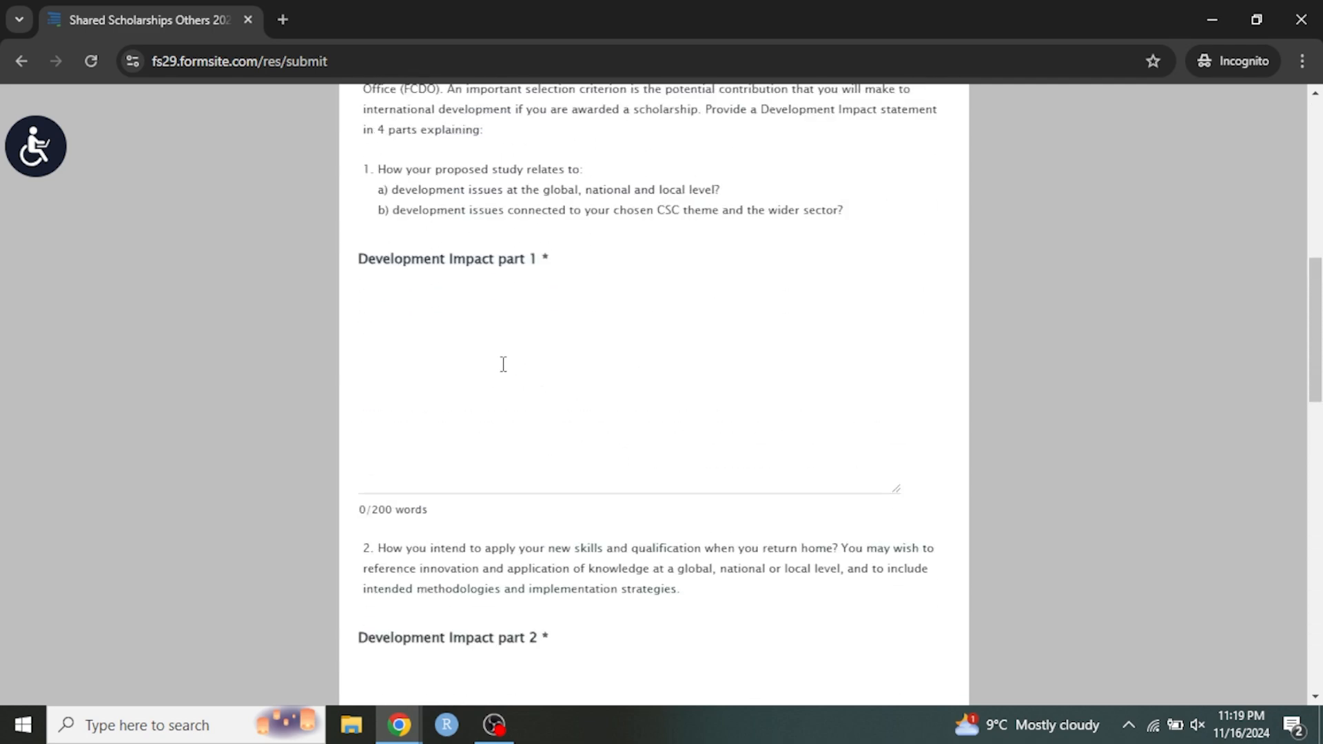
scroll(610, 380, "up", 3)
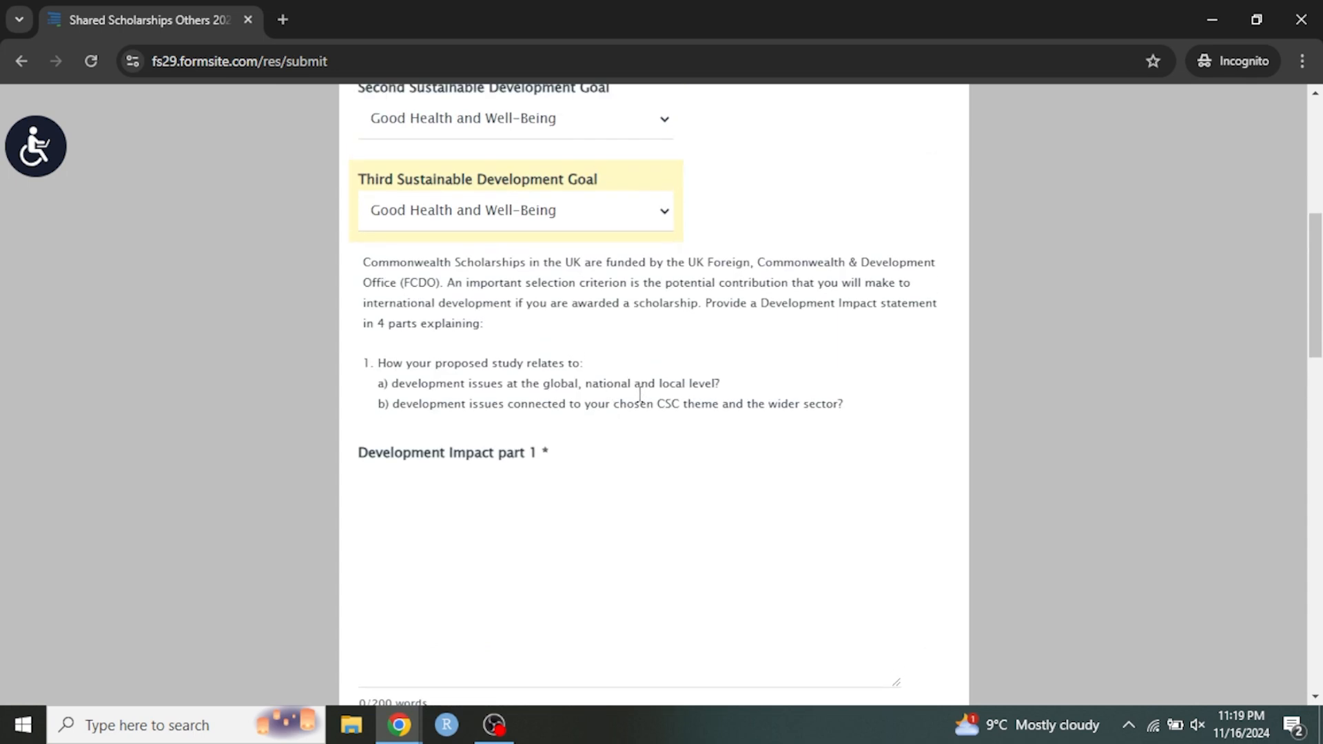
left_click_drag(372, 359, 858, 404)
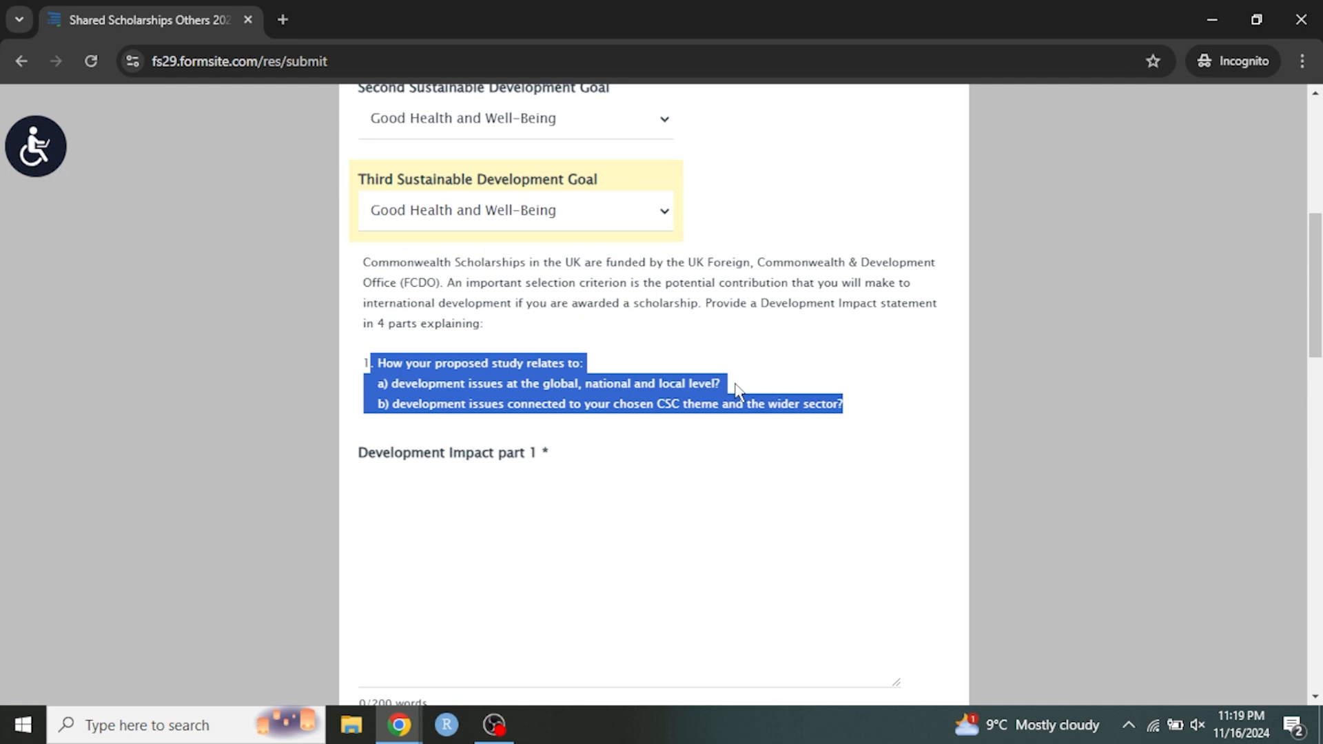
left_click(703, 400)
Check the word limit under each Development Impact answer box, from part 1 through part 4 at the end of the page.
scroll(526, 494, "down", 3)
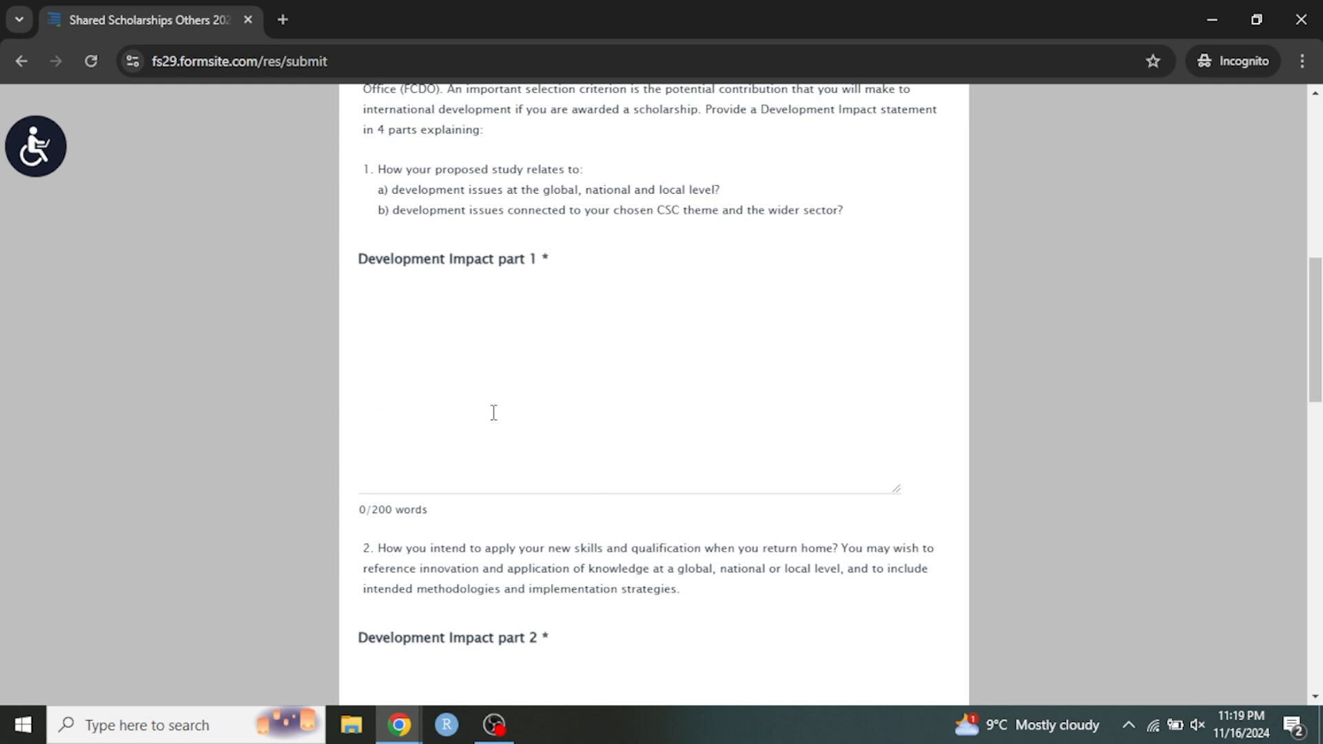
scroll(598, 406, "down", 4)
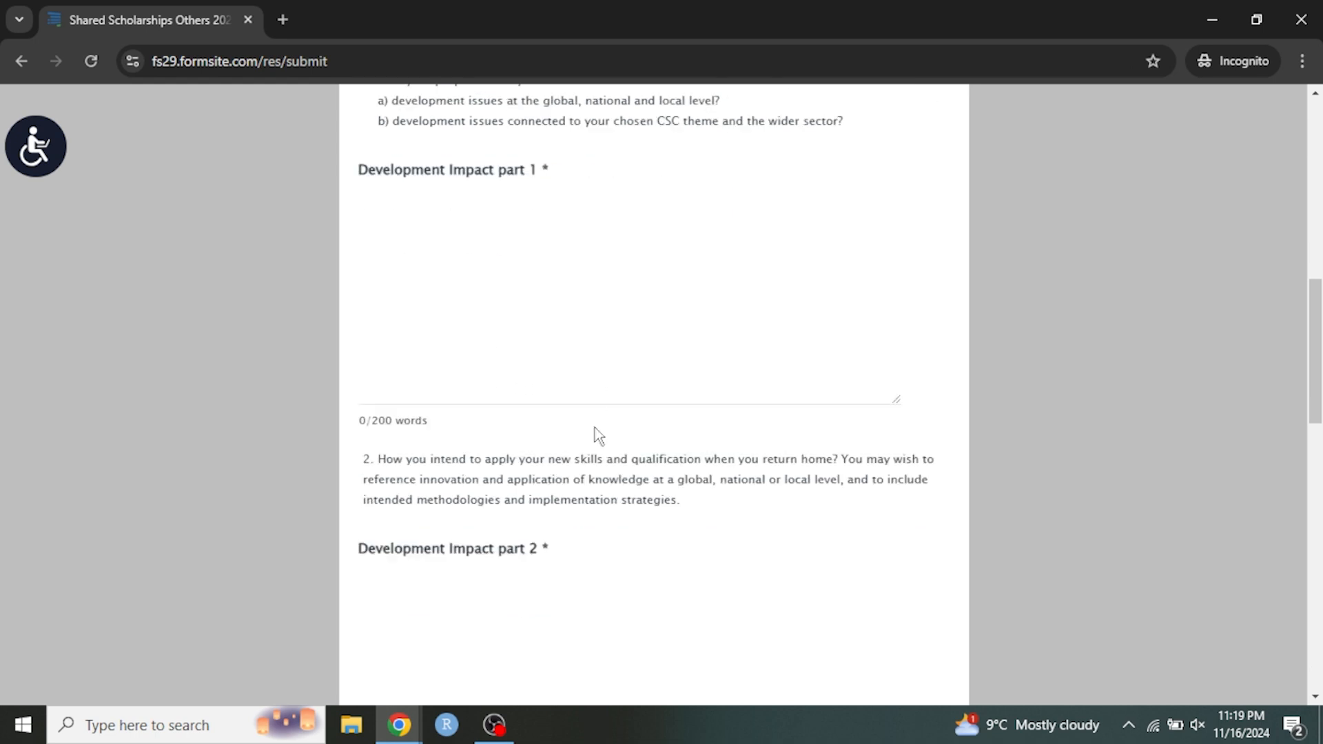
scroll(579, 410, "down", 4)
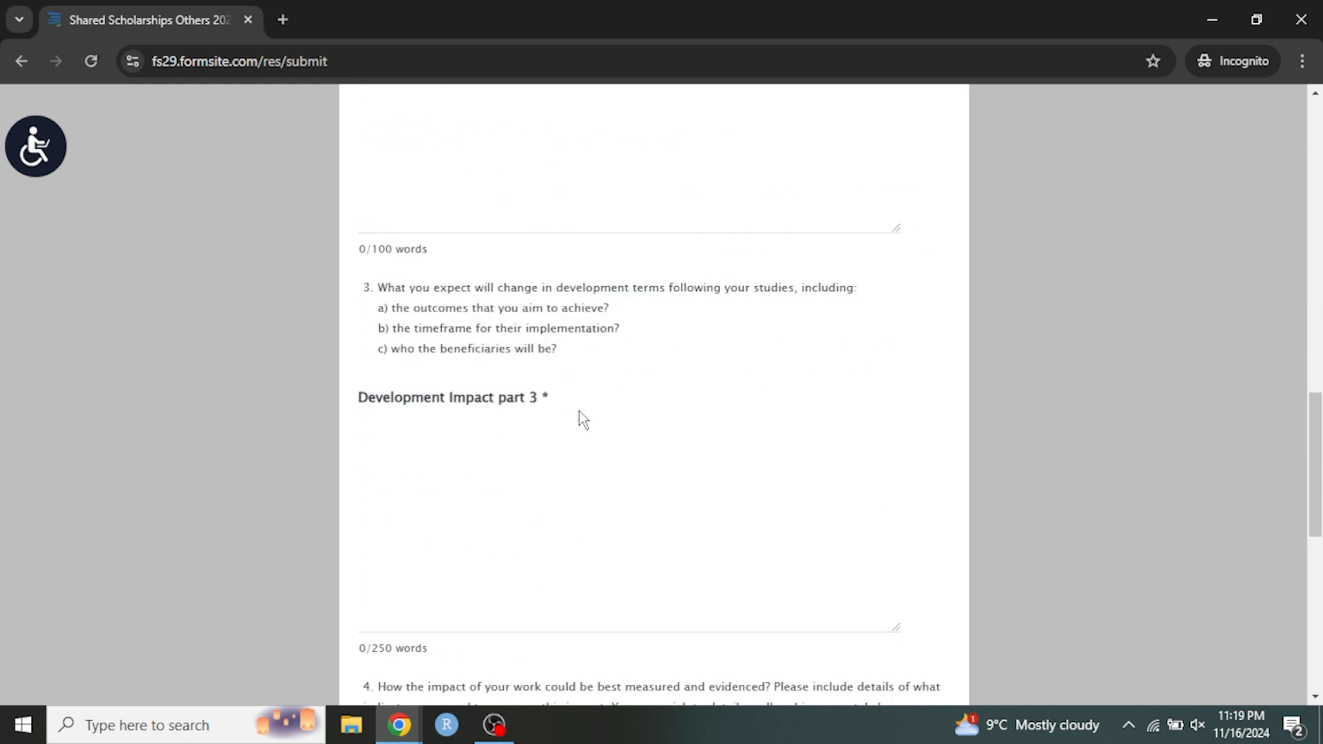
scroll(535, 319, "up", 7)
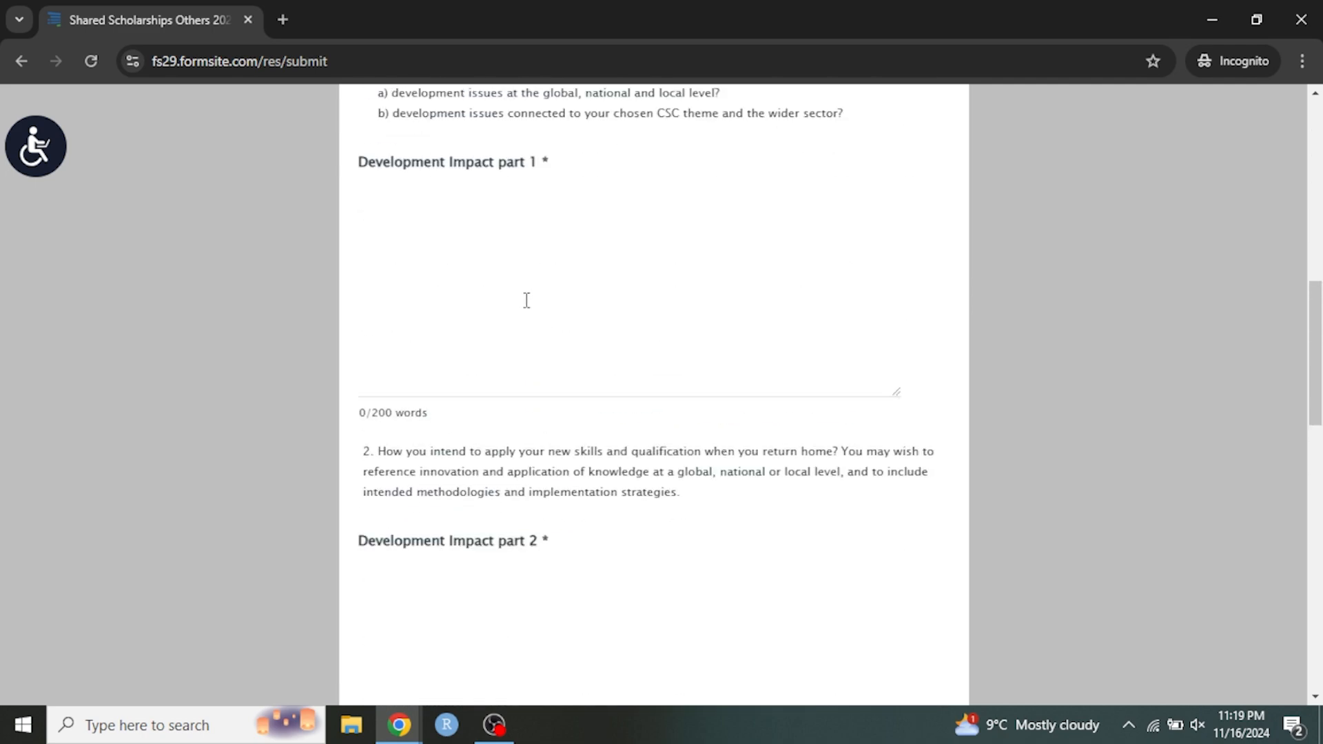
left_click(439, 334)
scroll(482, 390, "down", 1)
scroll(475, 372, "down", 3)
left_click(405, 438)
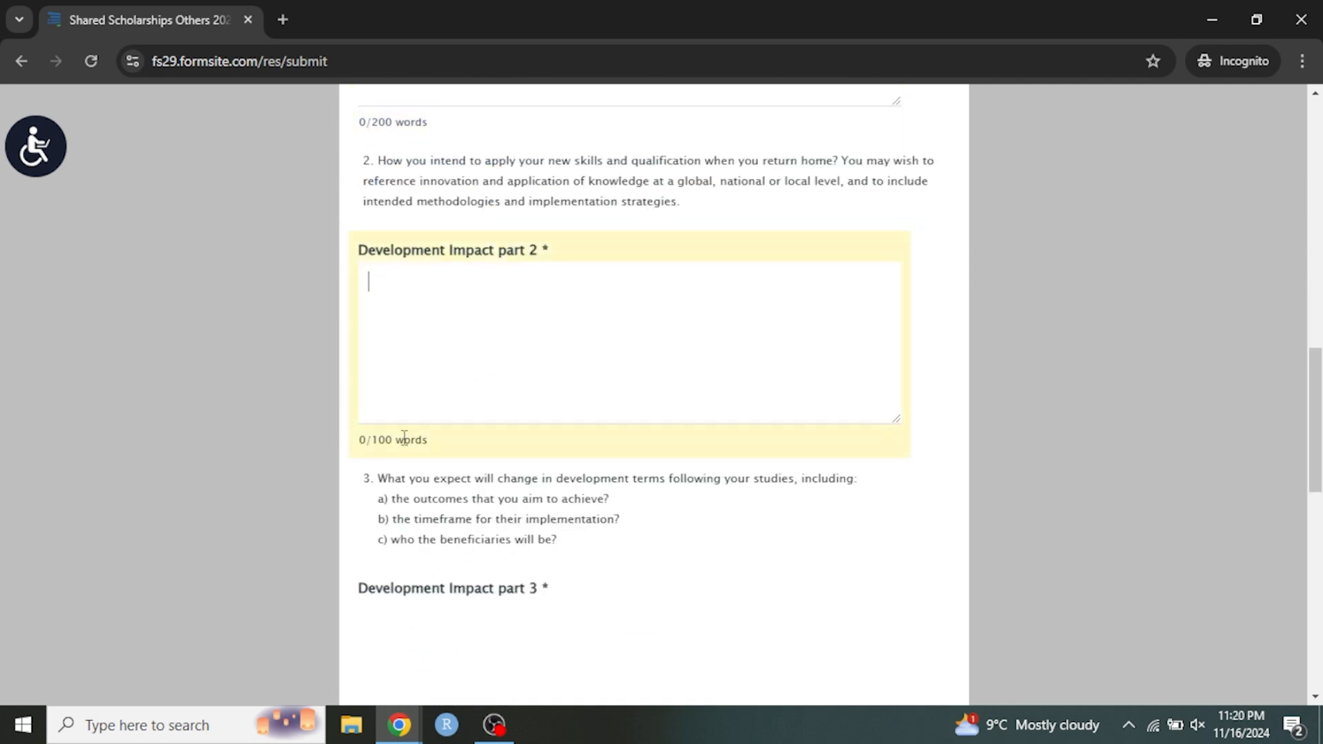
scroll(614, 449, "down", 4)
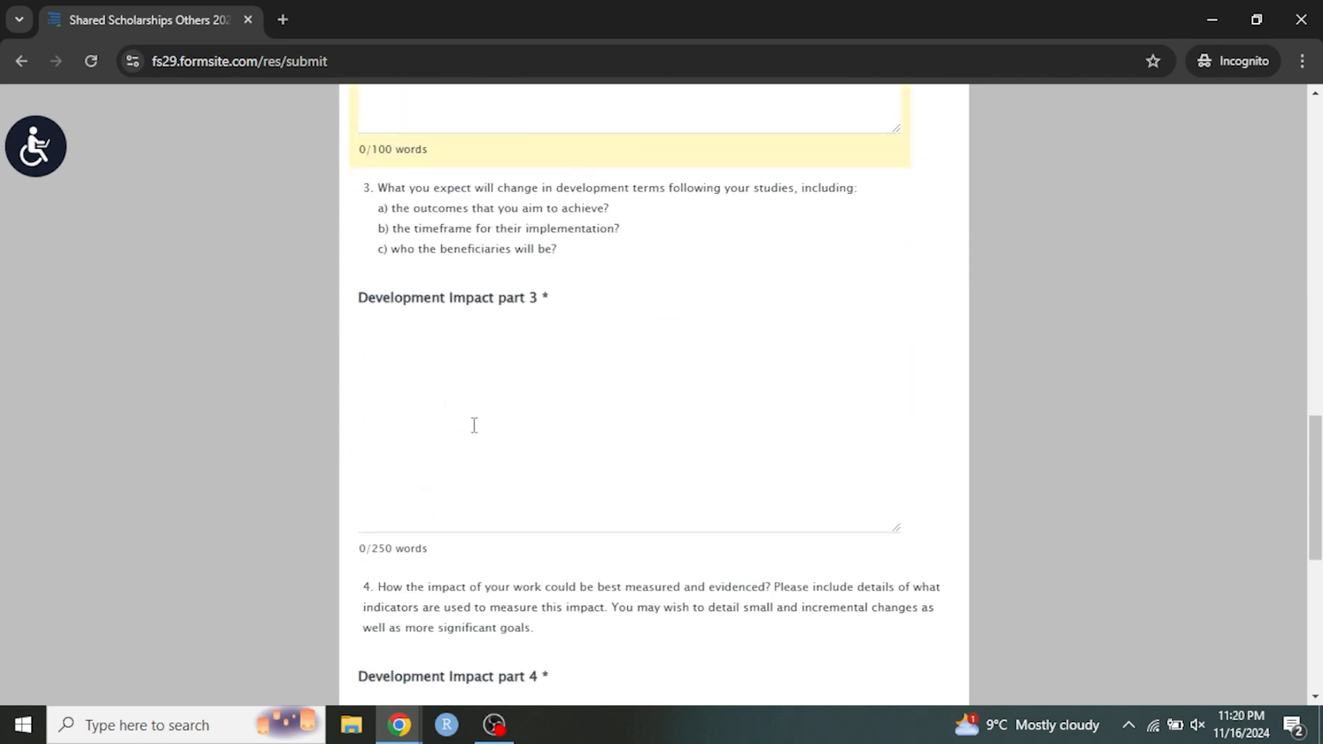
scroll(461, 434, "down", 5)
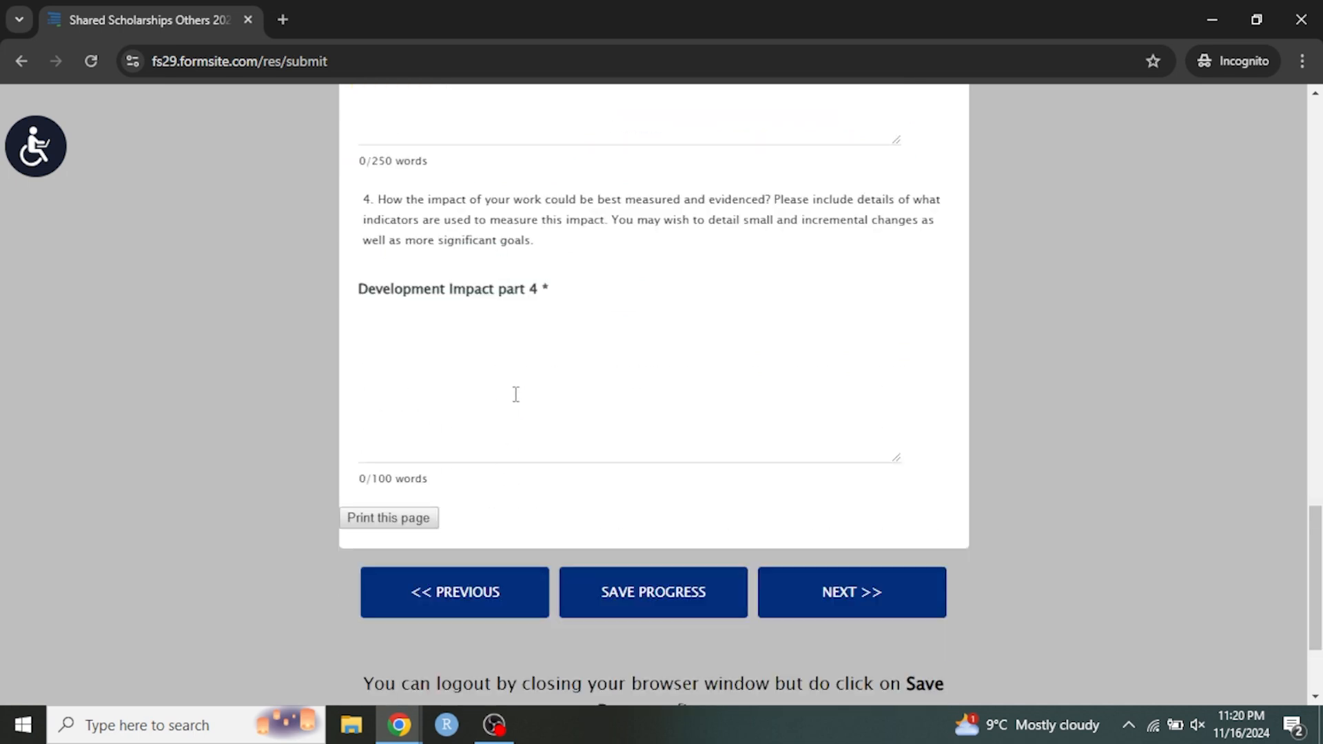